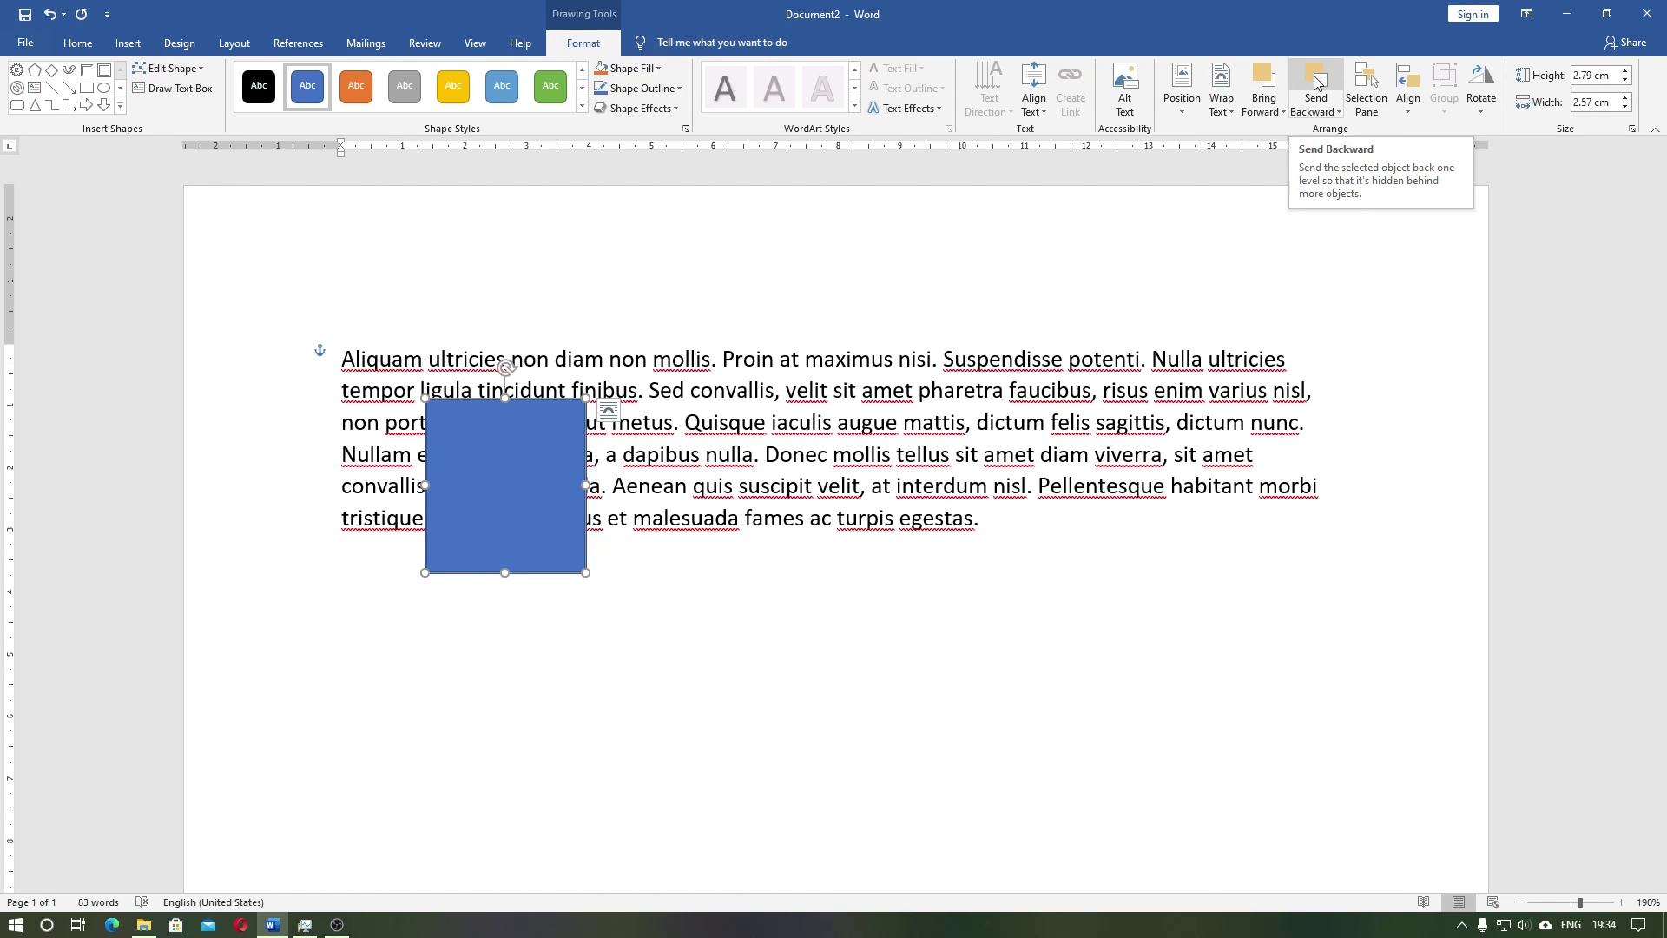
- Open the Selection Pane from the Arrange group, showing the blue Rectangle 13
{"action": "left_click", "coordinate": [1363, 83]}
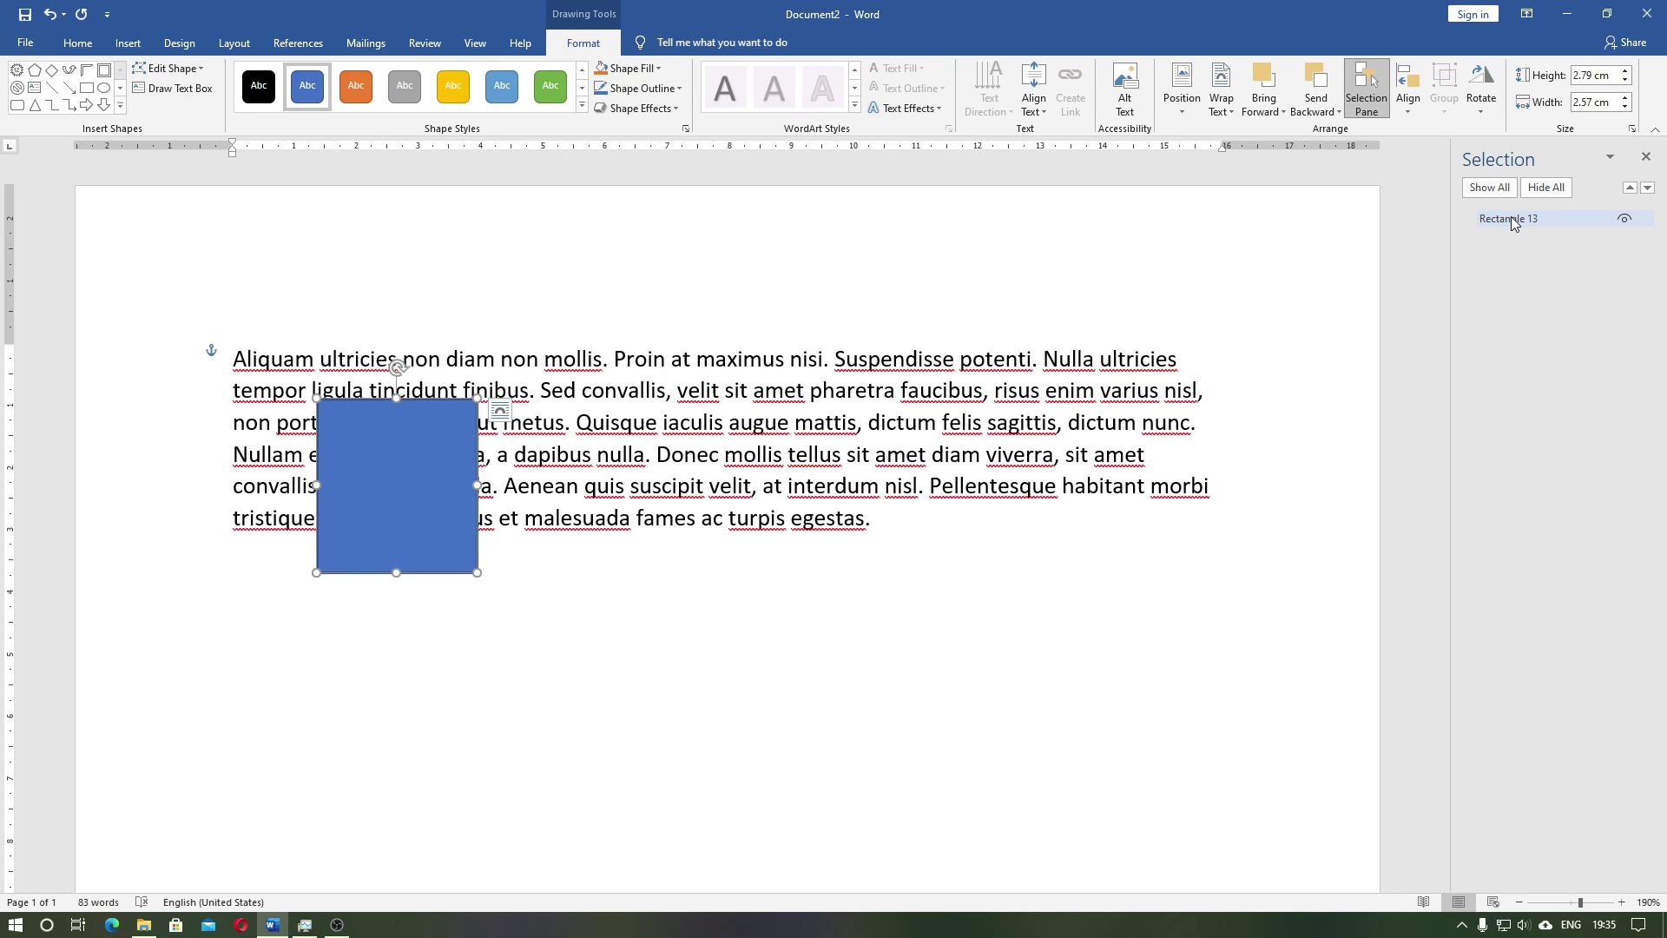
- Draw an orange 12-point star and a grey pentagon overlapping the blue rectangle
{"action": "left_click_drag", "start_coordinate": [420, 453], "coordinate": [617, 662]}
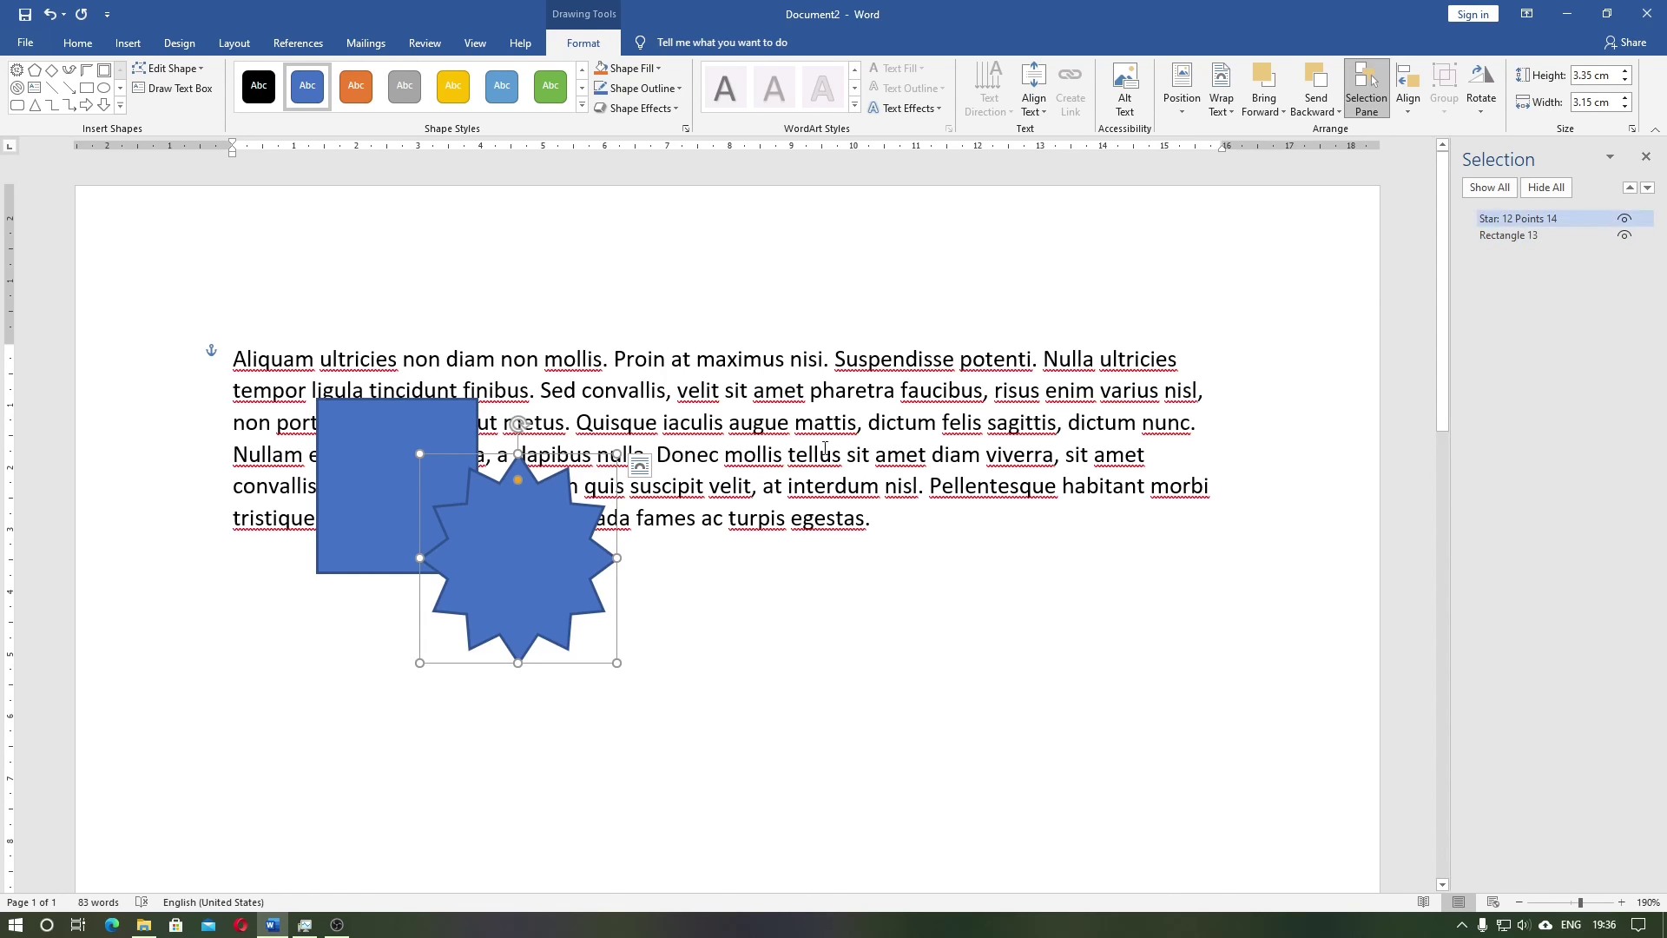
{"action": "left_click_drag", "start_coordinate": [516, 506], "coordinate": [495, 492]}
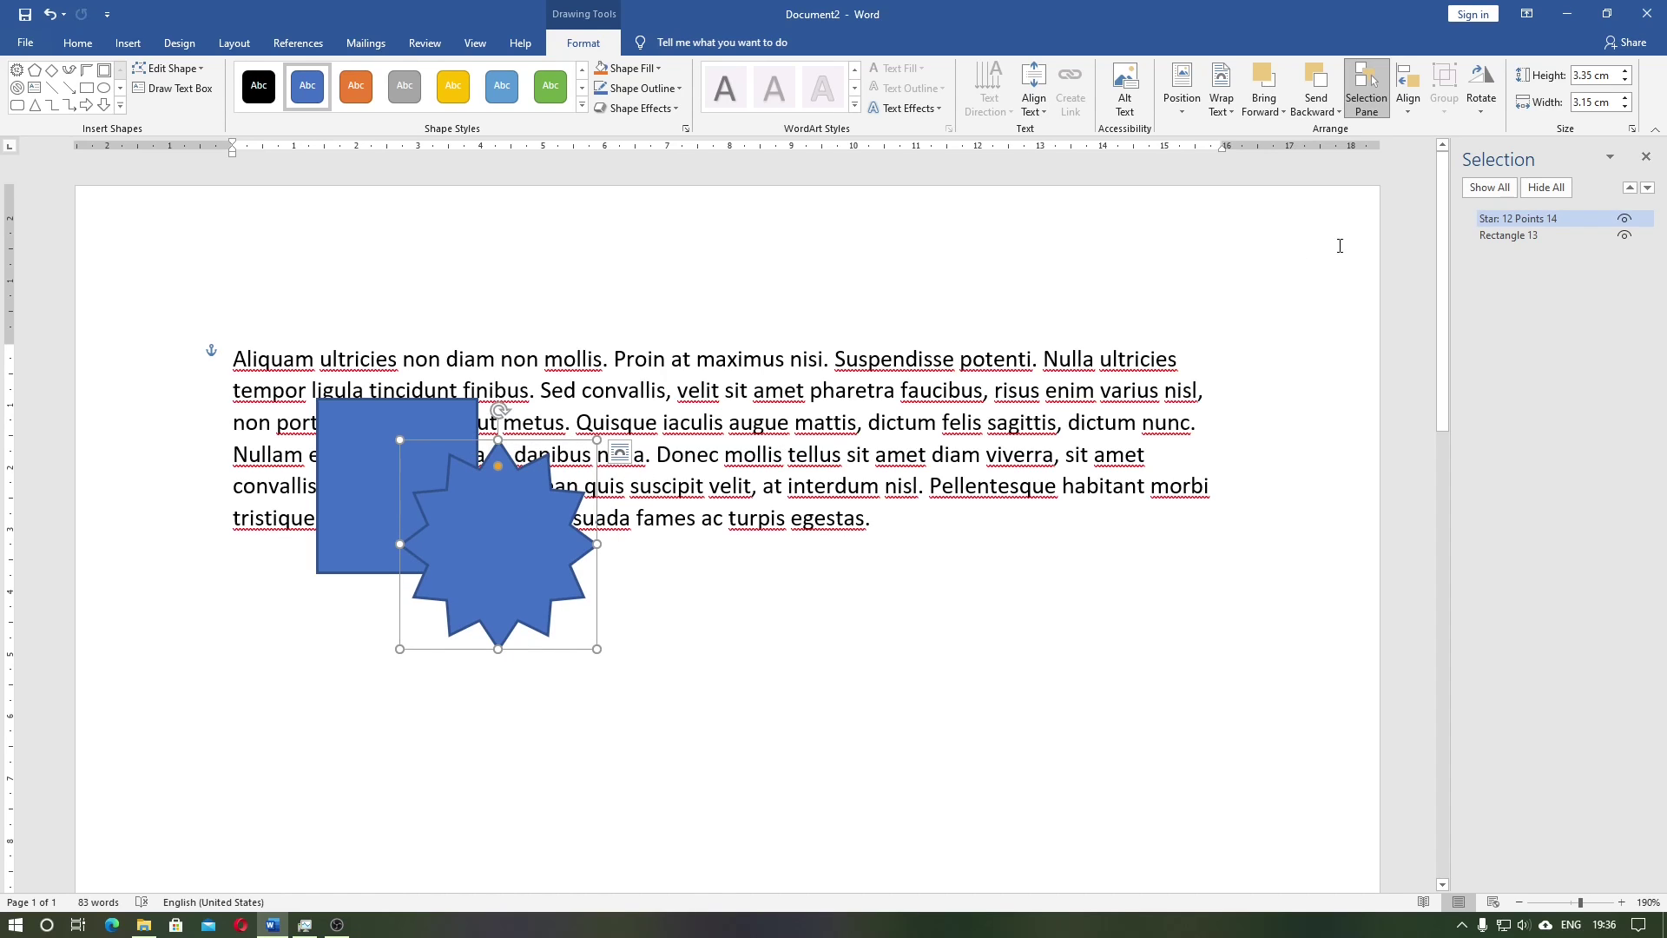
{"action": "left_click", "coordinate": [371, 515]}
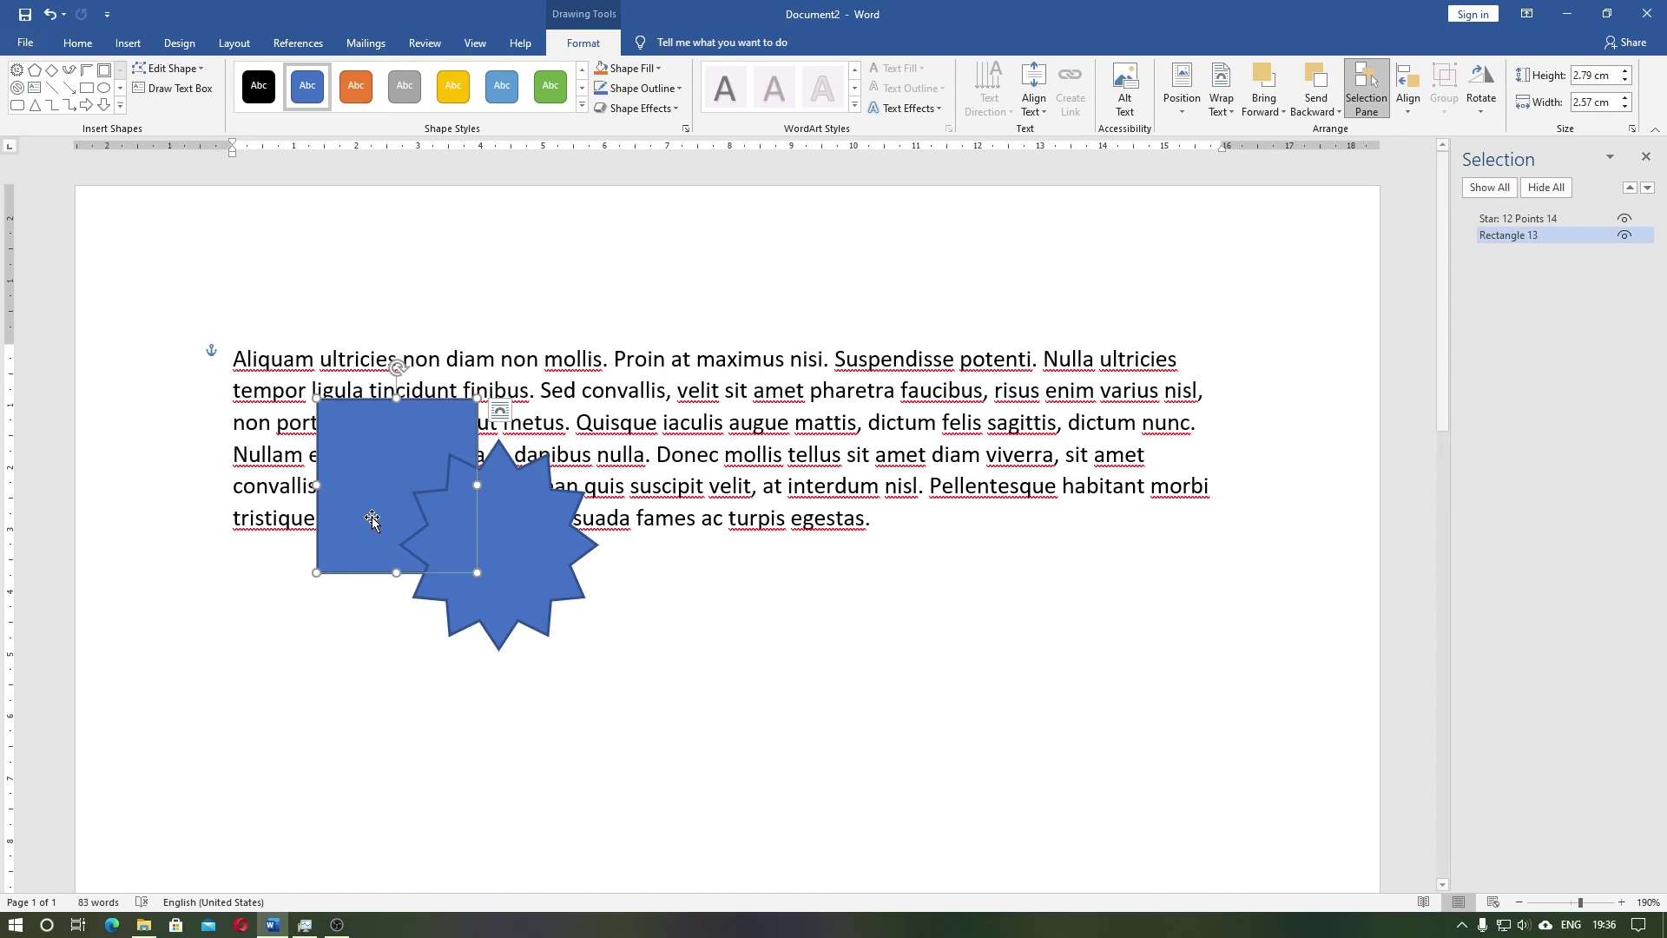
{"action": "left_click", "coordinate": [34, 69]}
{"action": "left_click_drag", "start_coordinate": [444, 508], "coordinate": [628, 691]}
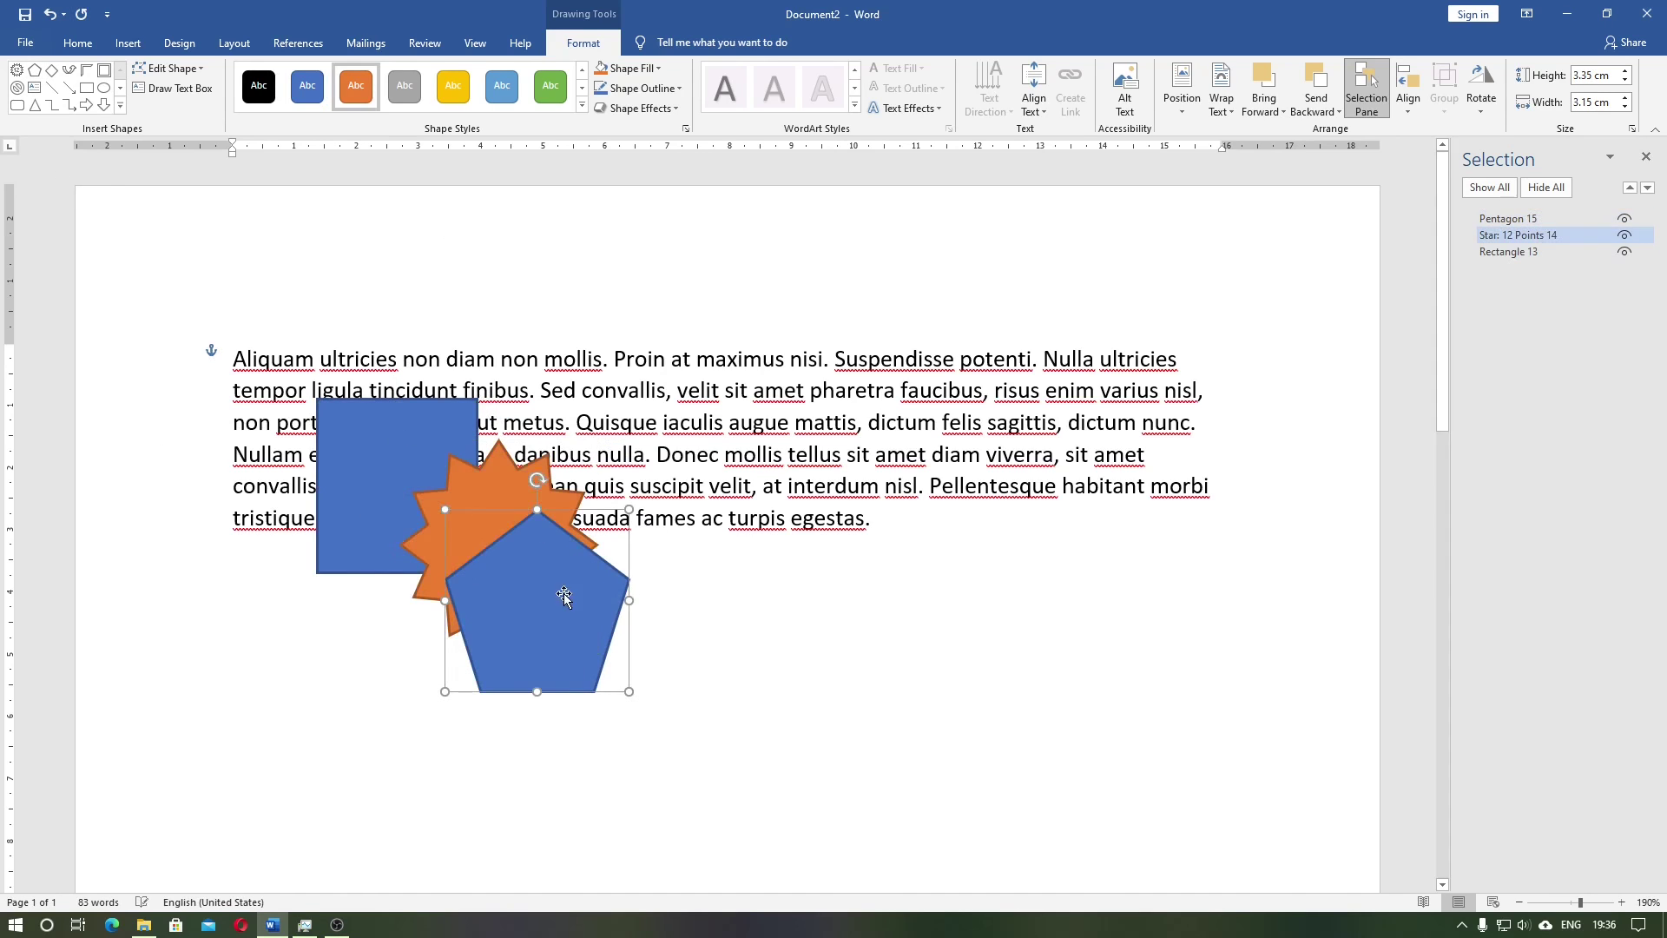
{"action": "left_click", "coordinate": [16, 87]}
- Add a yellow Not Allowed symbol, a green triangle and a black down arrow over the shapes
{"action": "left_click_drag", "start_coordinate": [322, 551], "coordinate": [493, 708]}
{"action": "left_click", "coordinate": [453, 86]}
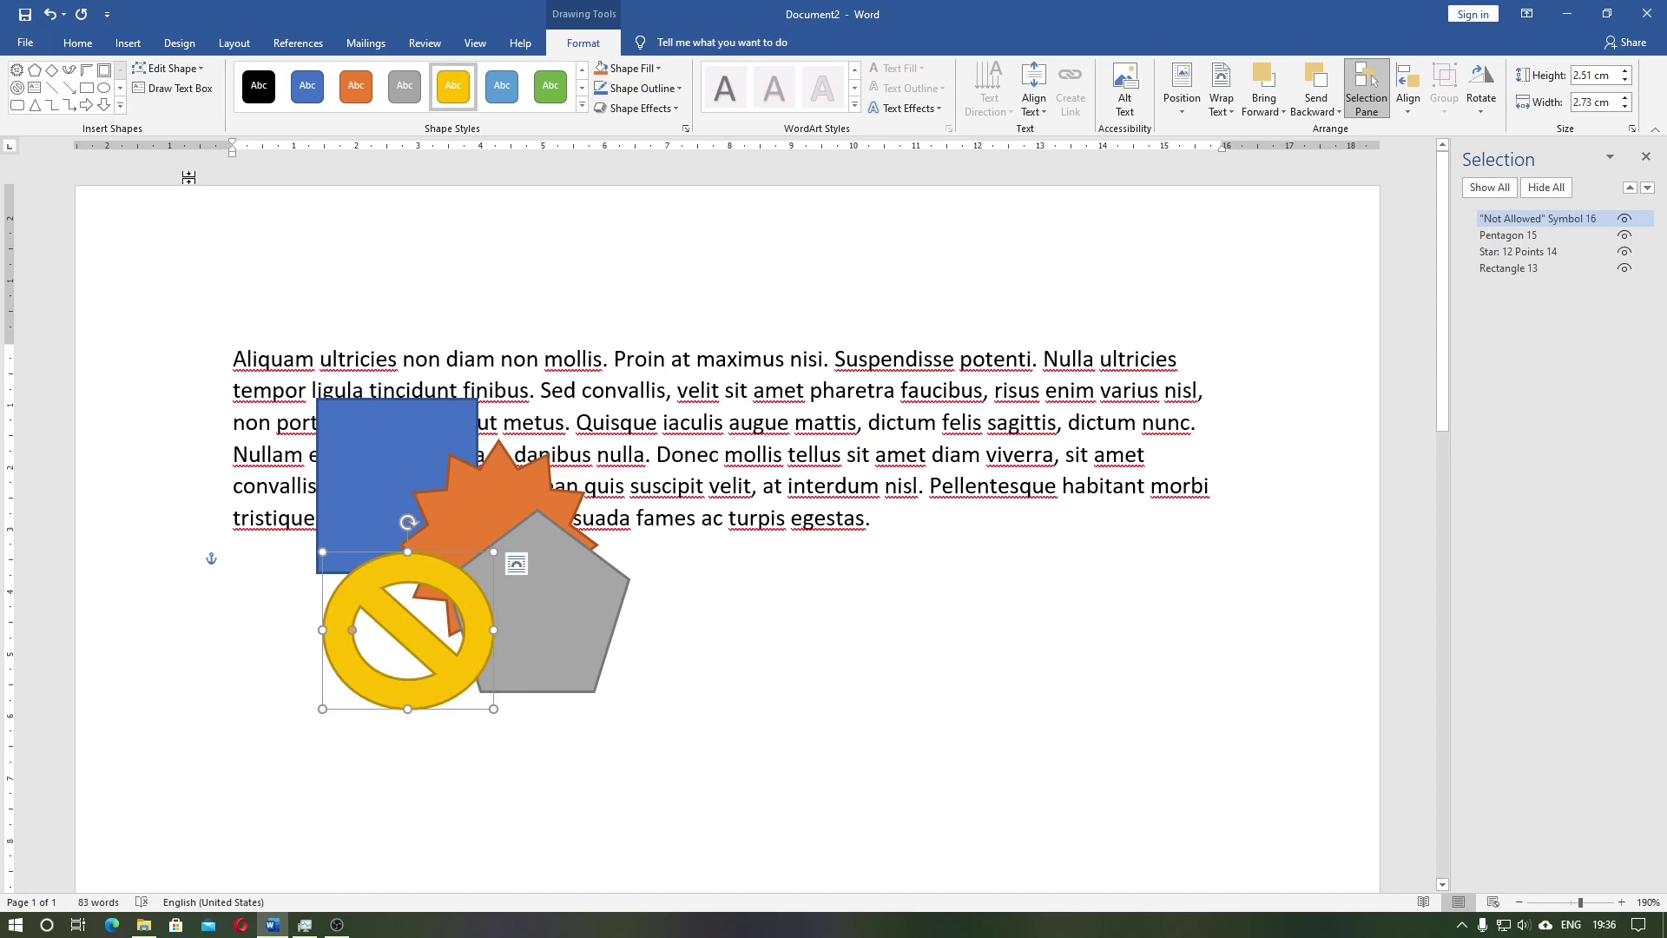
{"action": "left_click", "coordinate": [35, 105]}
{"action": "left_click_drag", "start_coordinate": [337, 504], "coordinate": [467, 669]}
{"action": "left_click", "coordinate": [551, 86]}
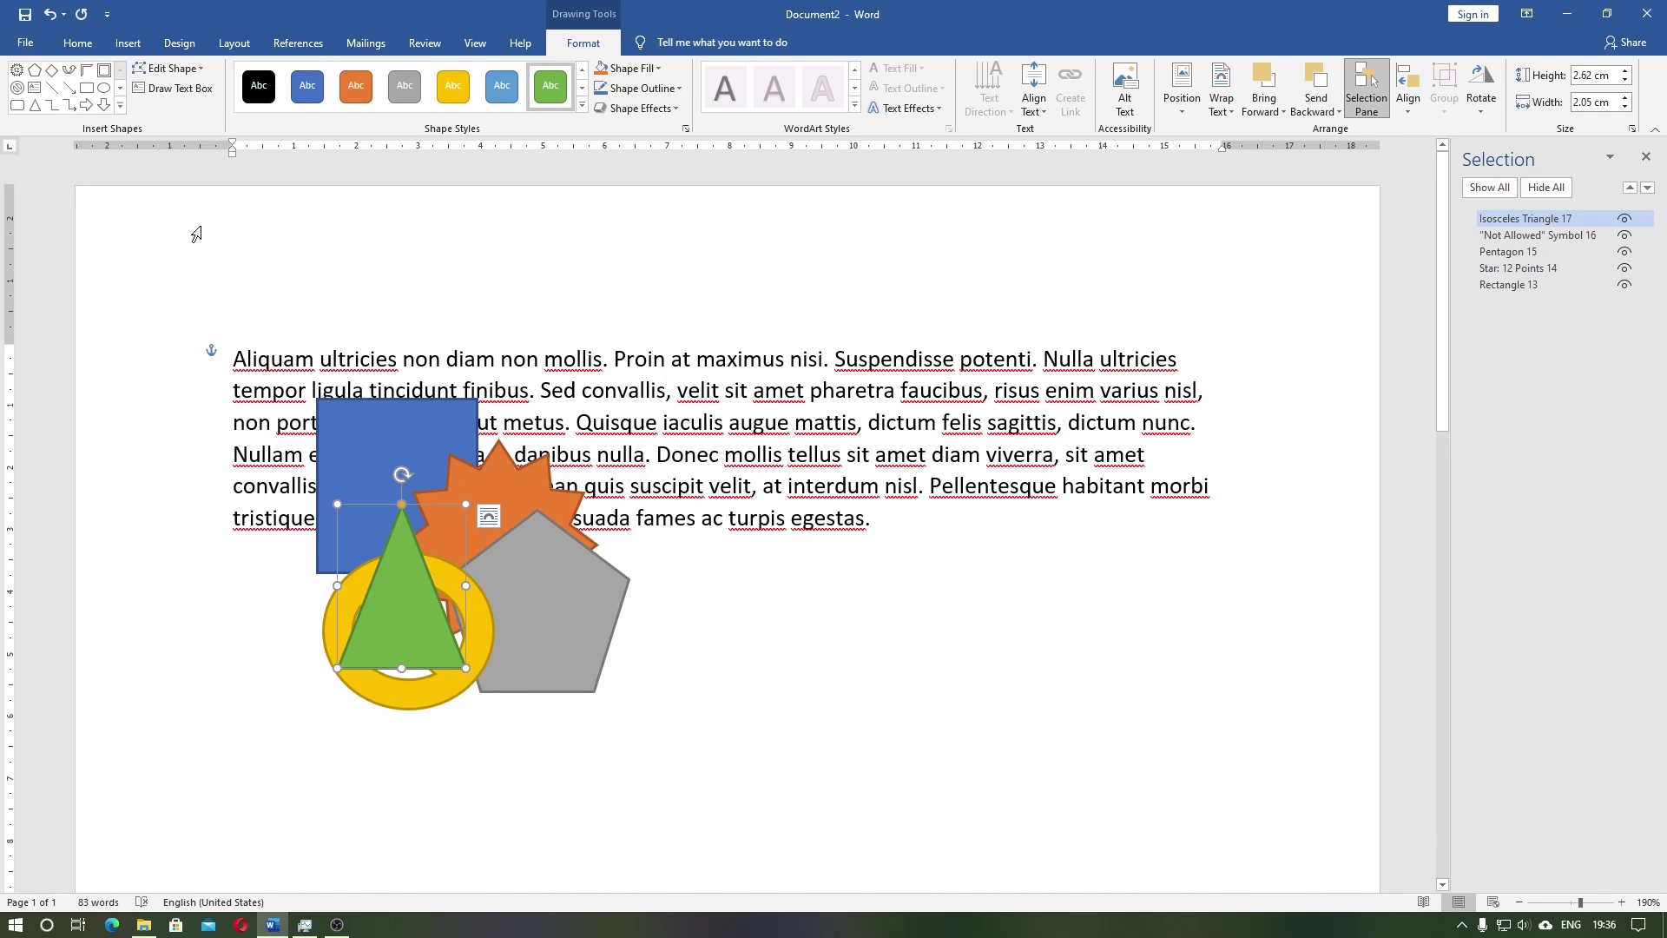
{"action": "left_click", "coordinate": [103, 105]}
{"action": "left_click_drag", "start_coordinate": [445, 446], "coordinate": [540, 641]}
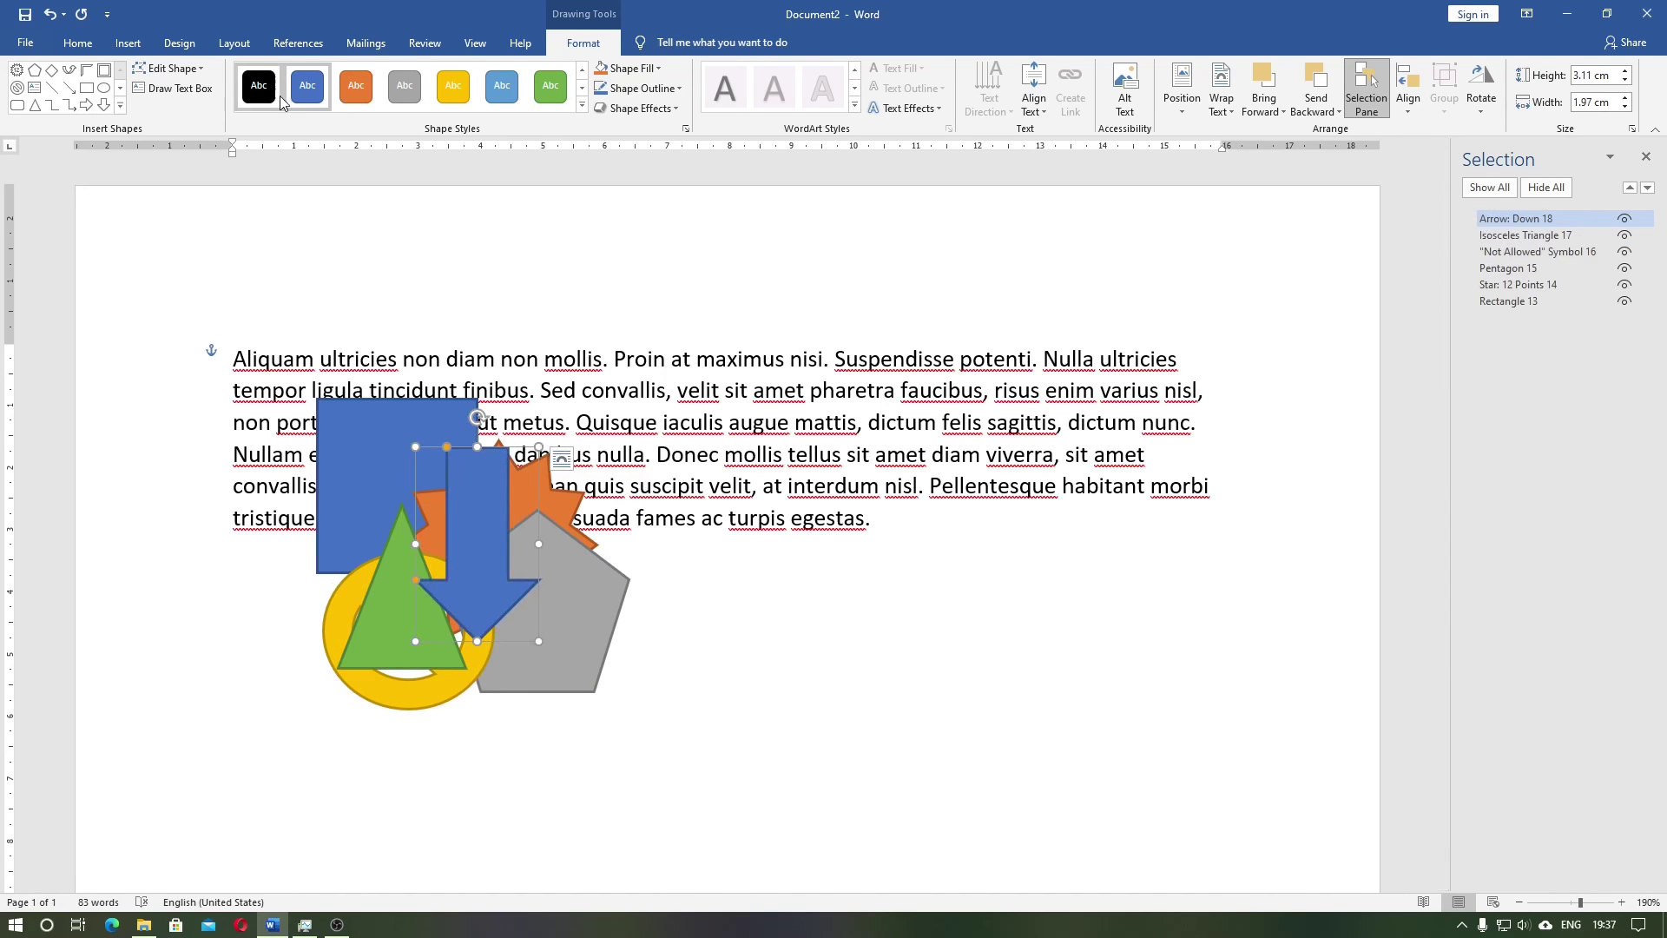
{"action": "left_click", "coordinate": [259, 86]}
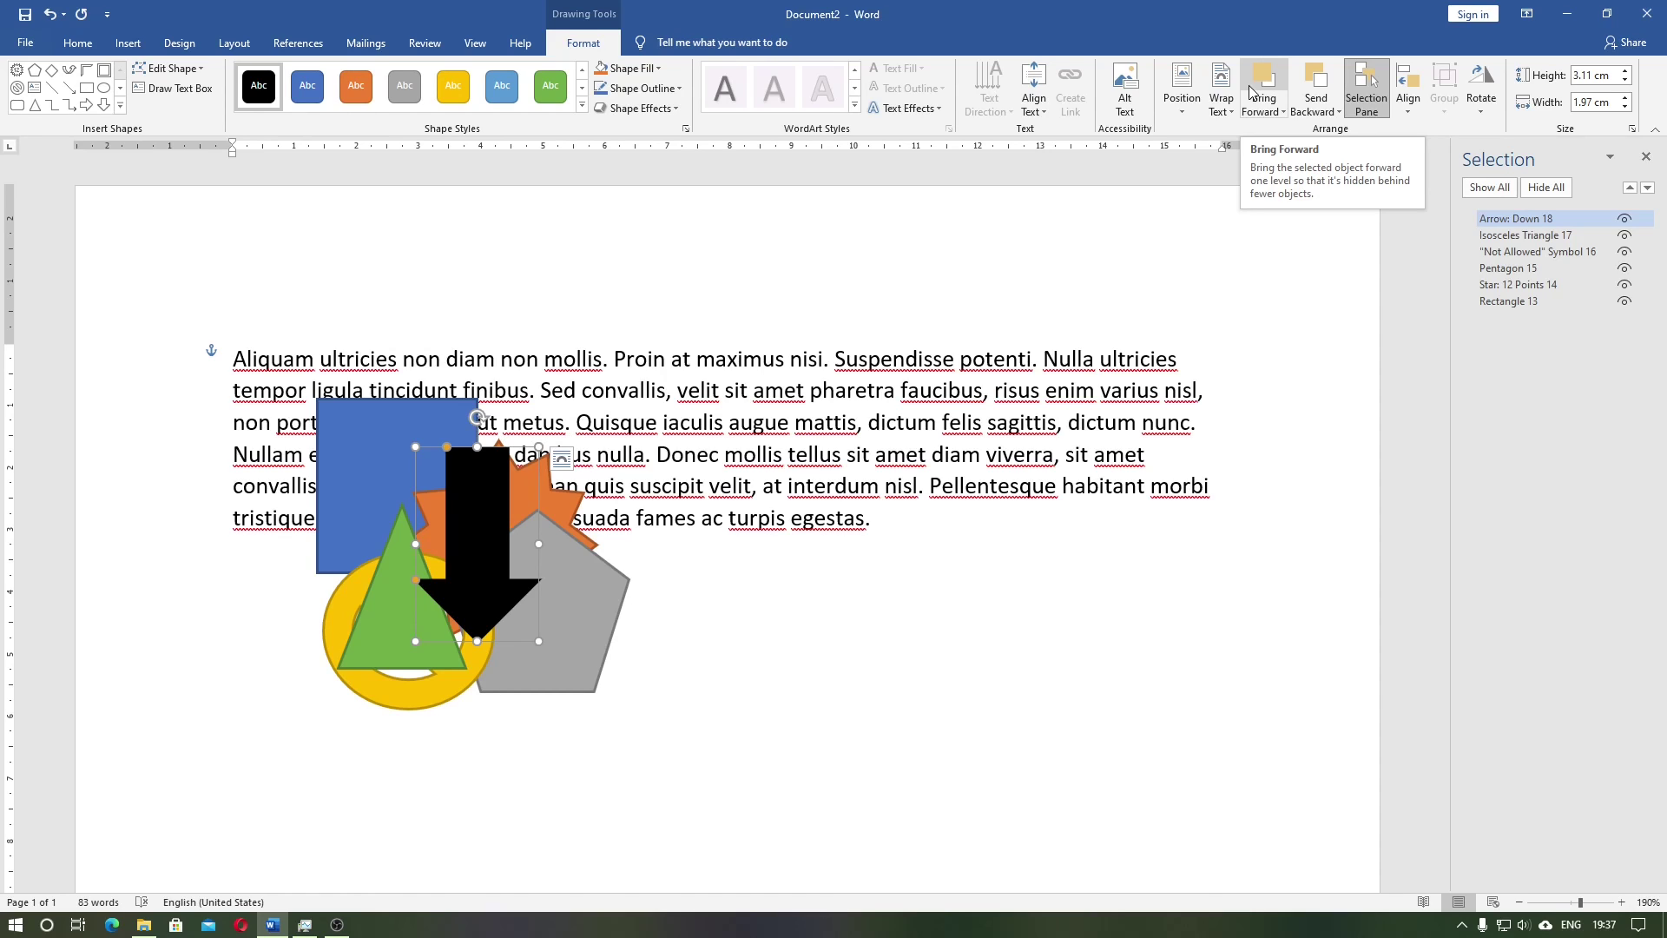
- Select Rectangle 13 in the Selection pane and nudge it slightly down and right
{"action": "left_click", "coordinate": [1498, 300]}
{"action": "mouse_move", "coordinate": [391, 464]}
{"action": "left_mouse_down"}
{"action": "mouse_move", "coordinate": [435, 545]}
{"action": "mouse_move", "coordinate": [412, 516]}
{"action": "left_mouse_up"}
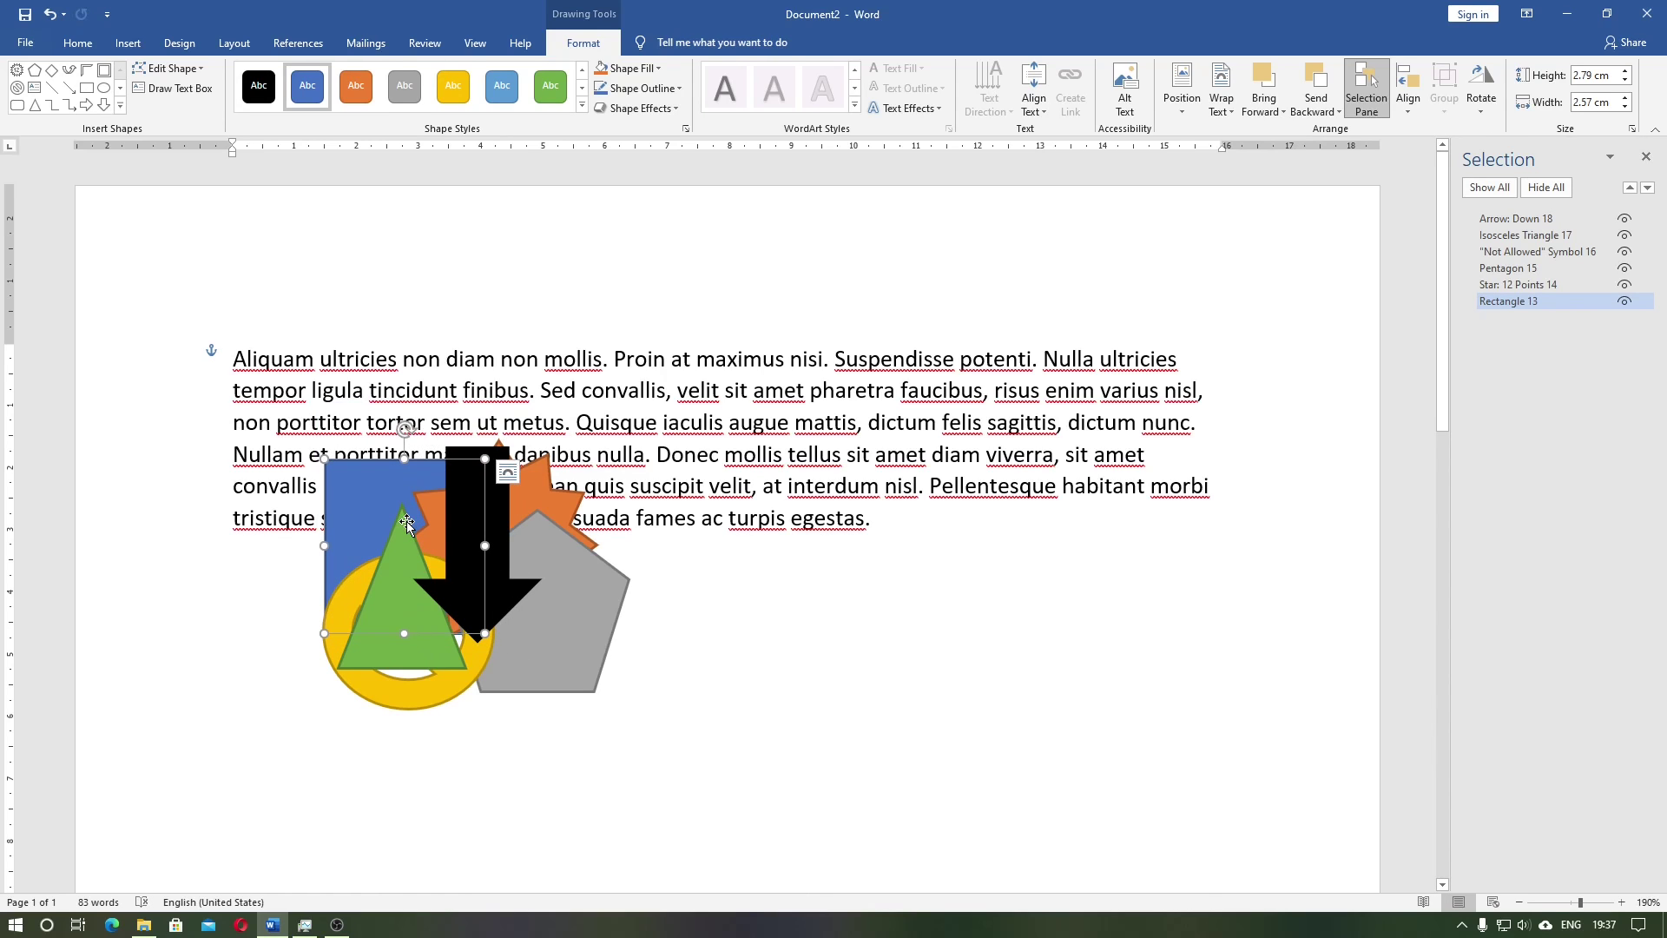
{"action": "left_click", "coordinate": [1521, 221]}
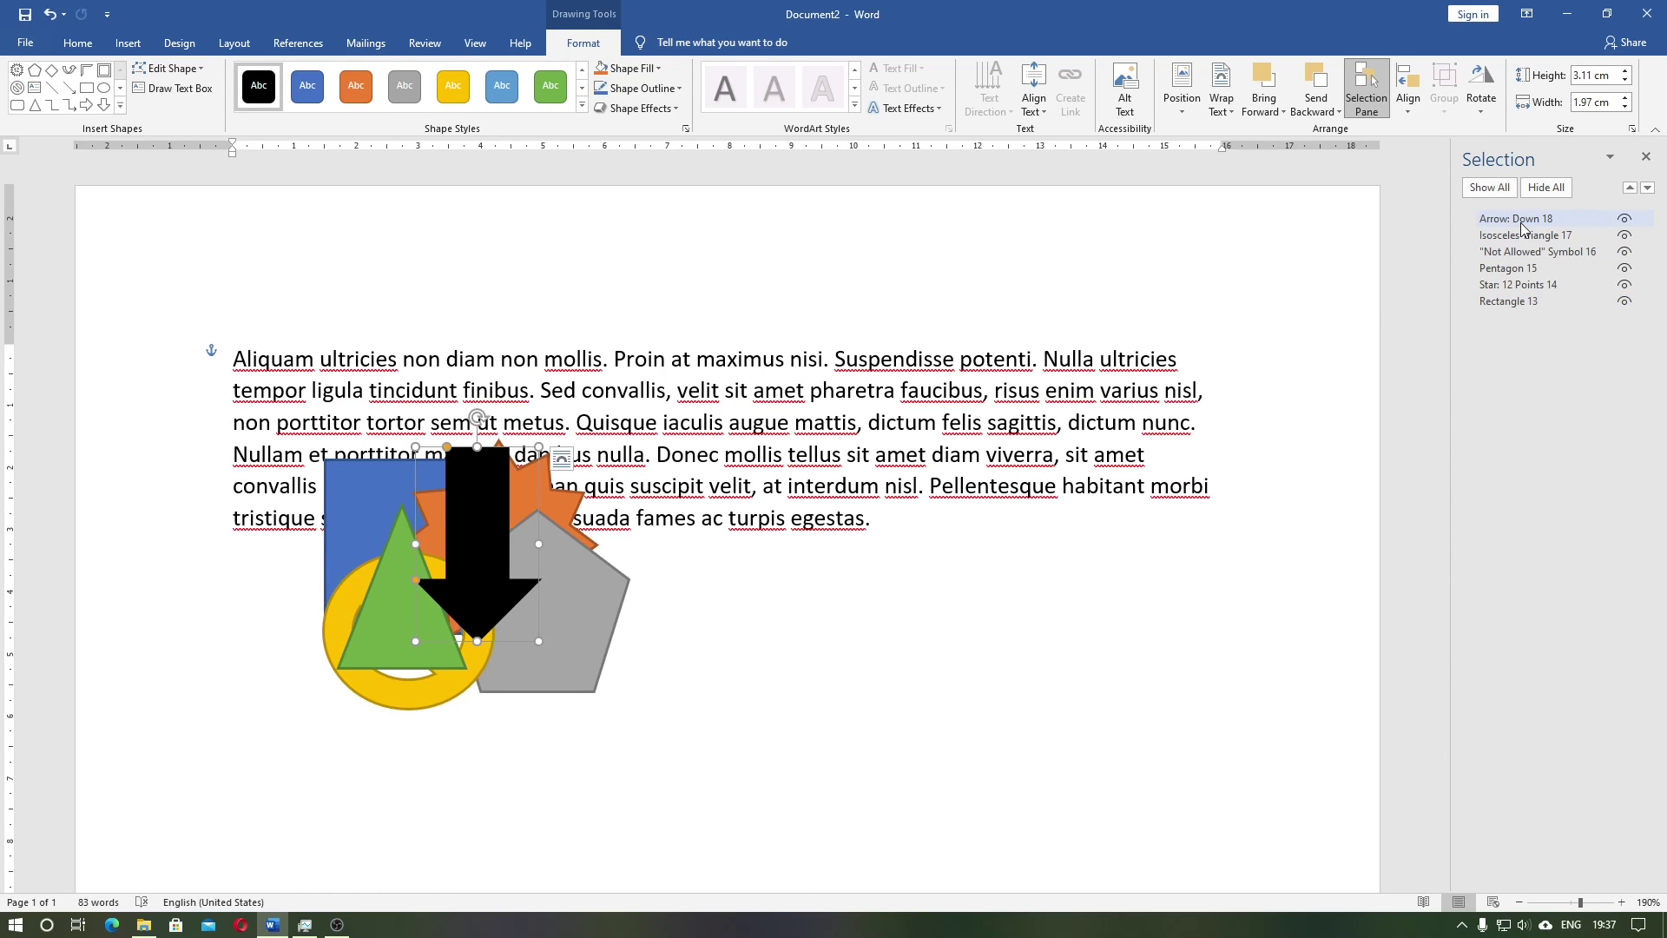
{"action": "left_click", "coordinate": [1509, 301]}
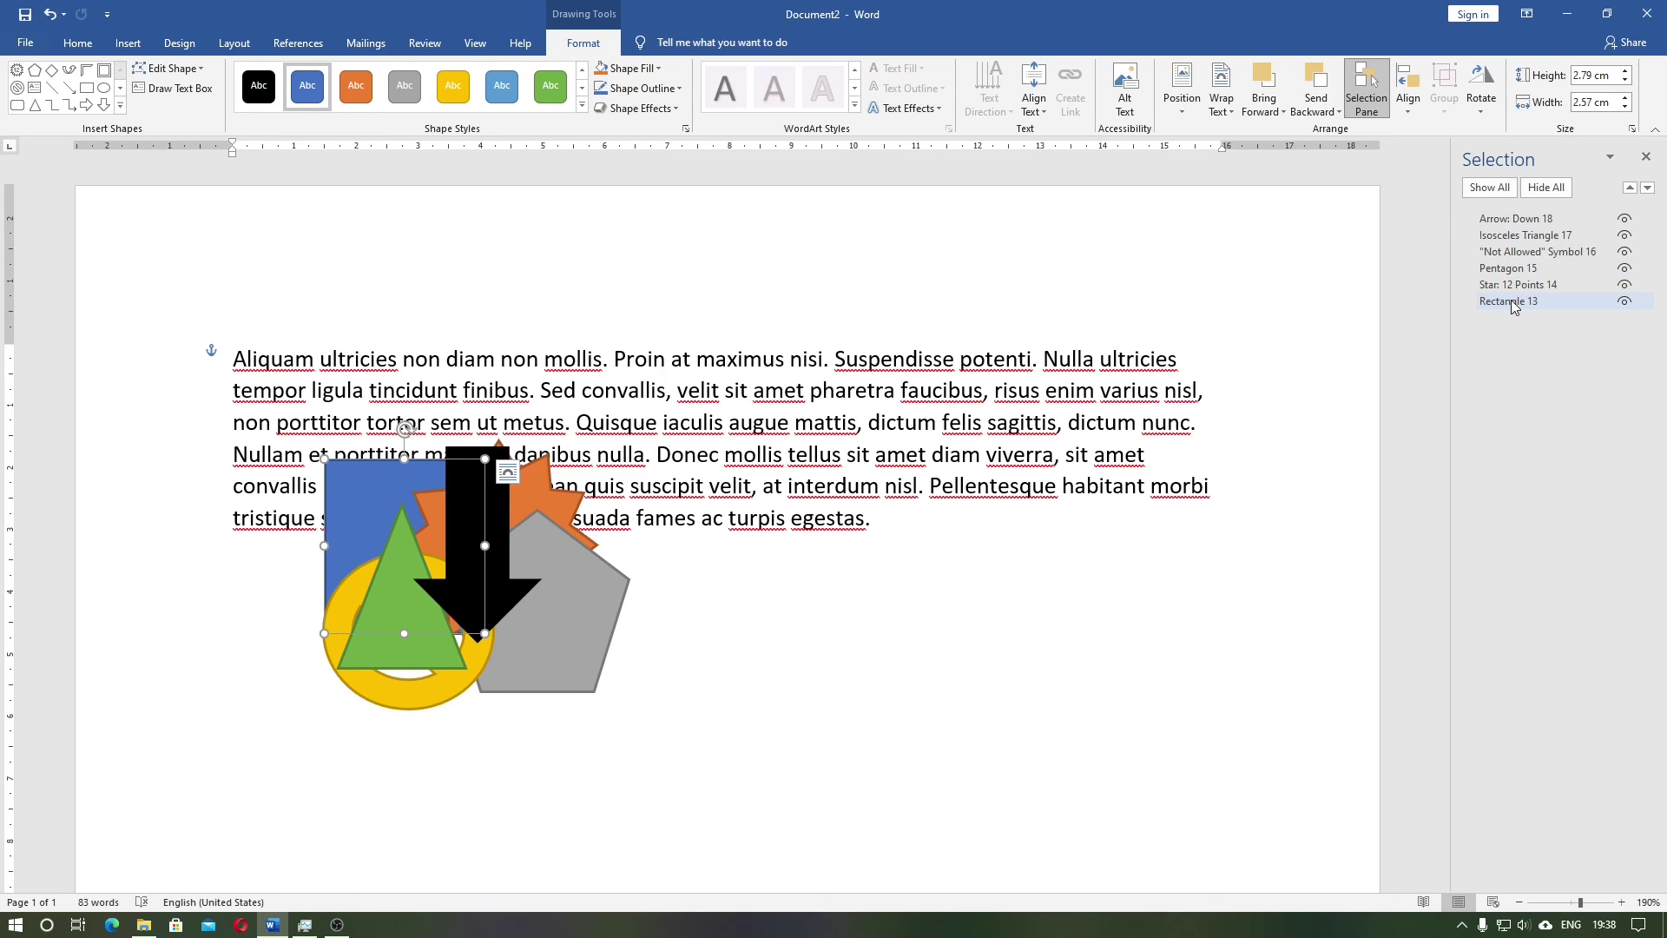
- Bring the blue rectangle forward five layers until it sits above the arrow on top
{"action": "left_click", "coordinate": [1264, 71]}
{"action": "left_click", "coordinate": [1264, 71]}
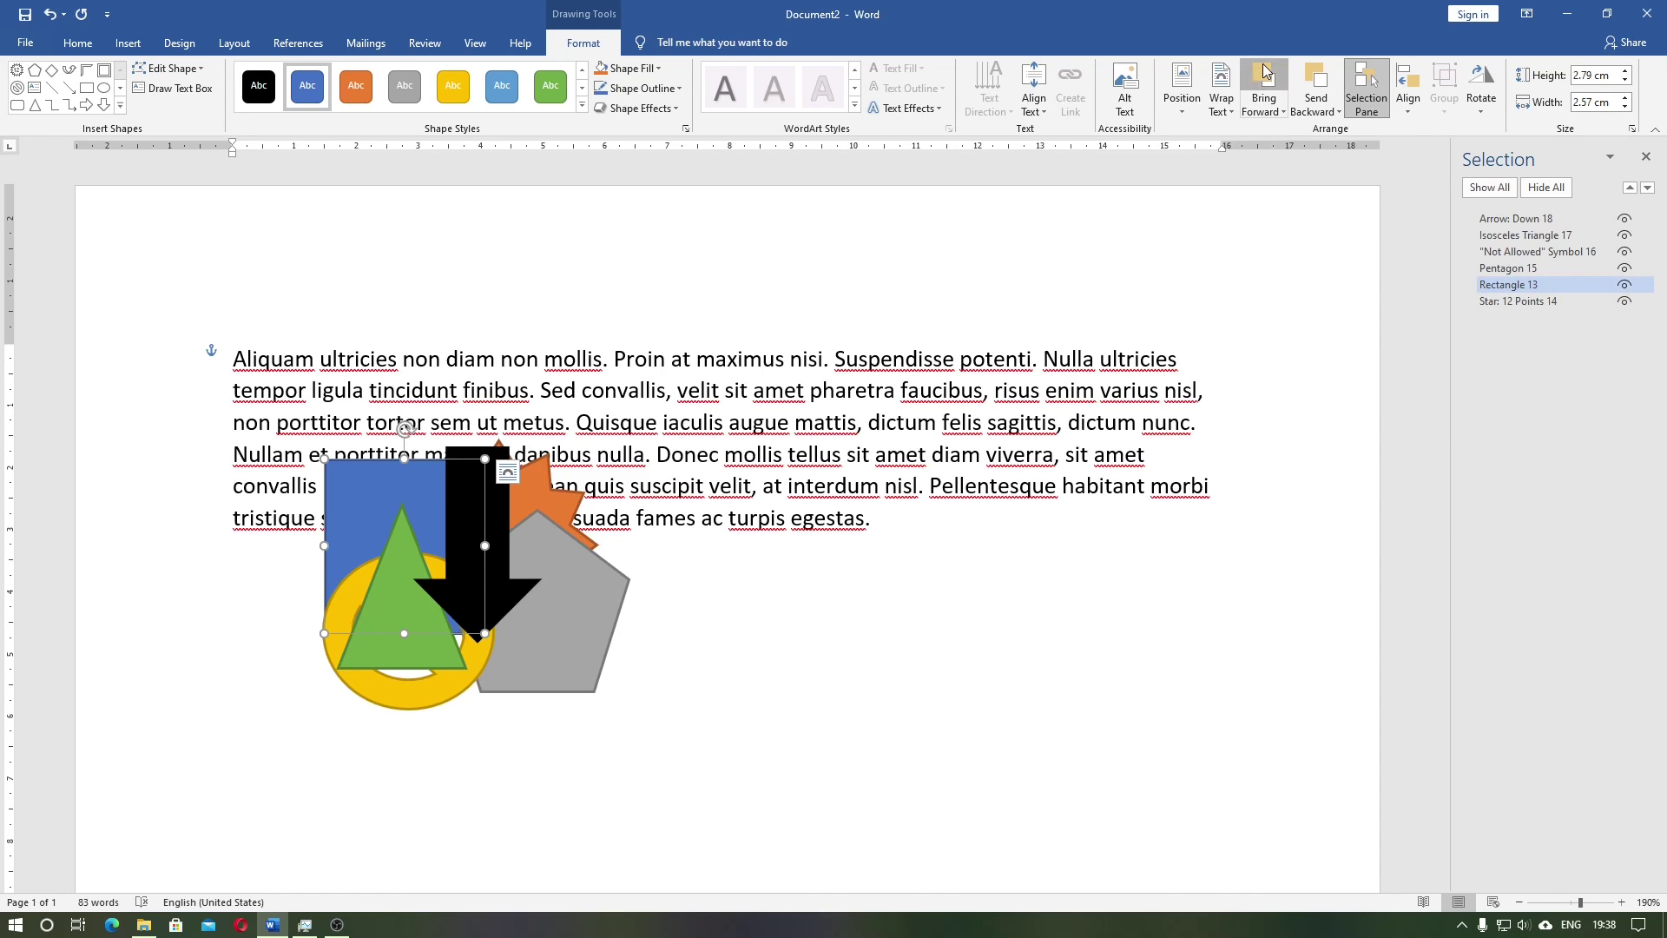
{"action": "left_click", "coordinate": [1264, 71]}
{"action": "left_click", "coordinate": [1264, 71]}
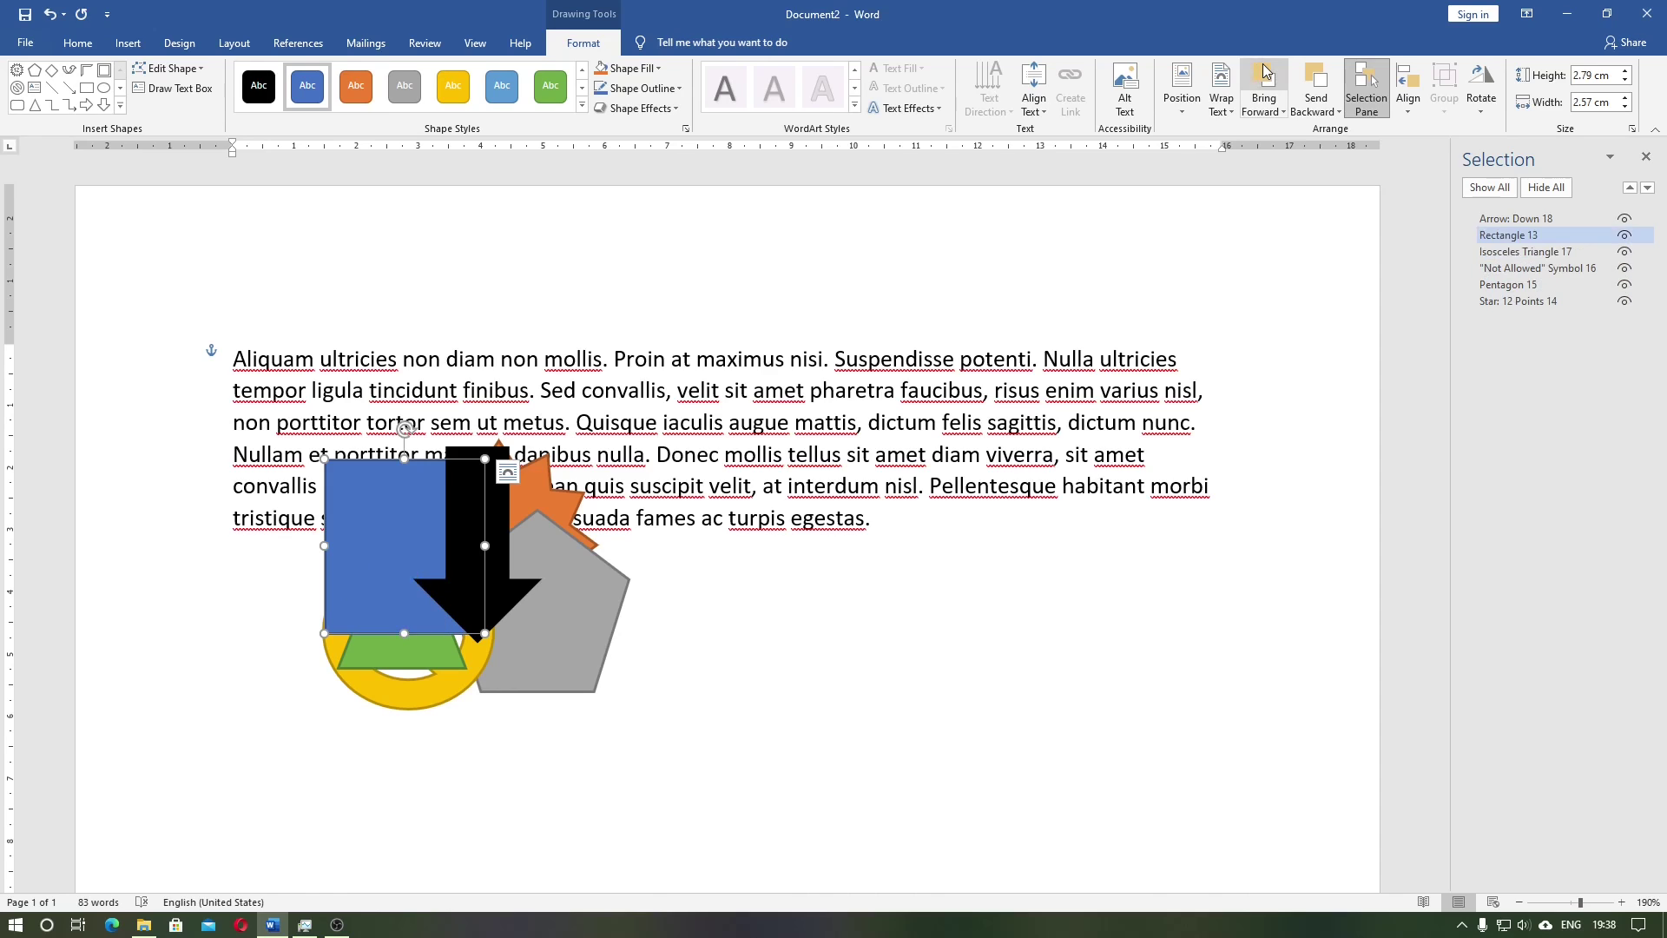
{"action": "left_click", "coordinate": [1264, 71]}
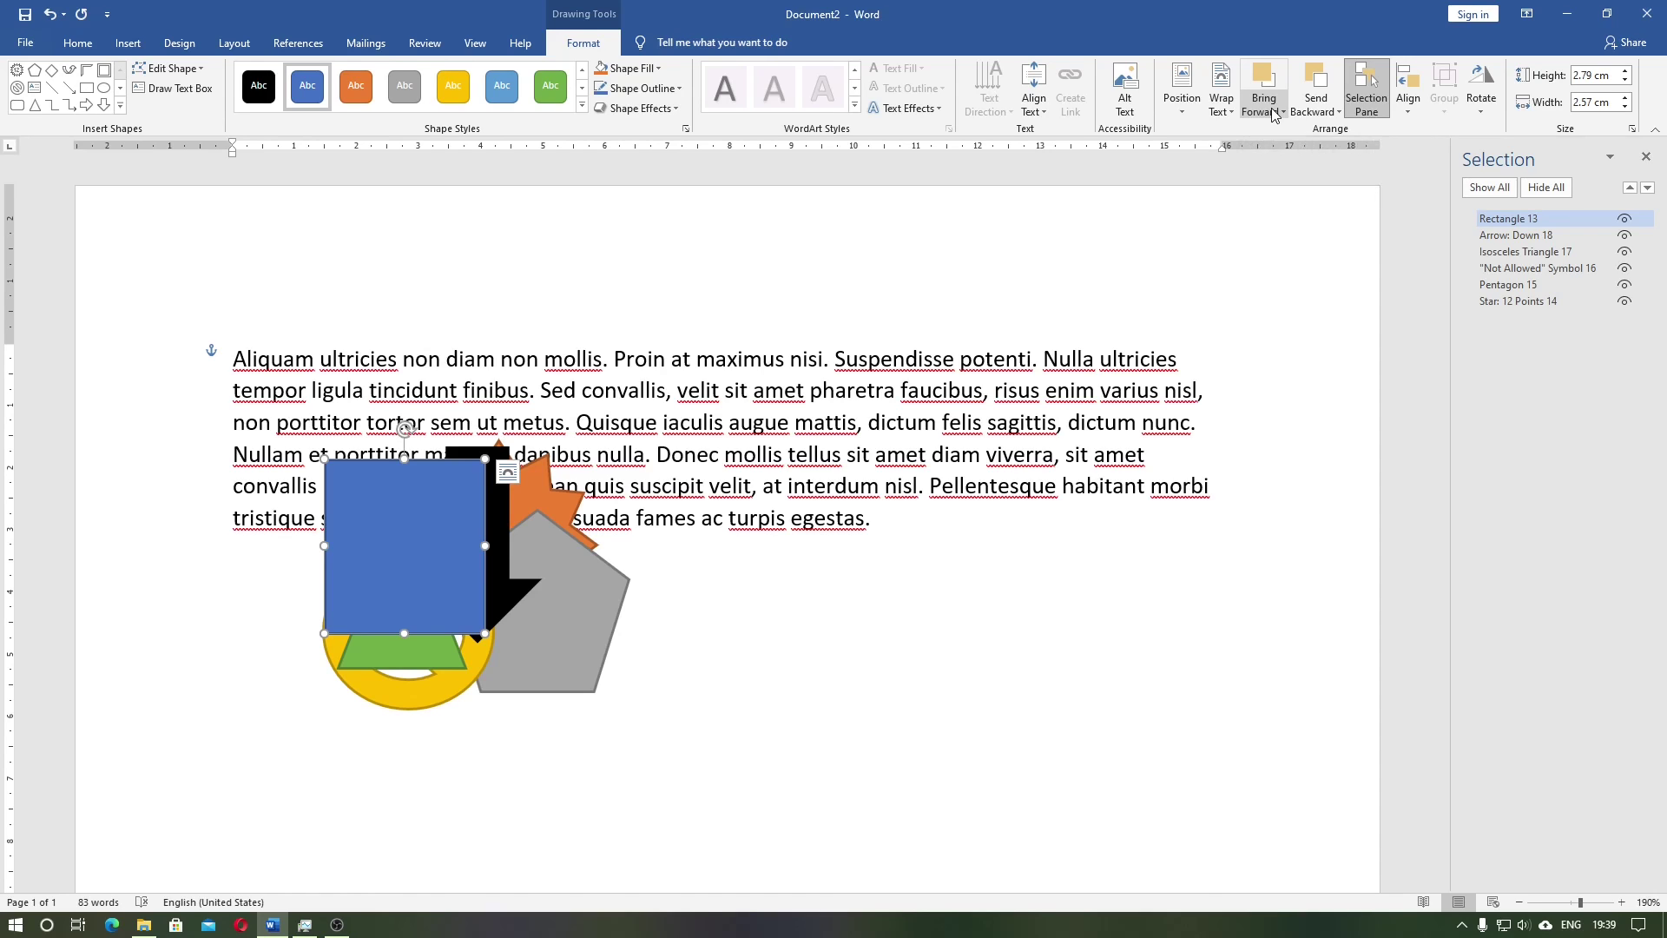
{"action": "left_click", "coordinate": [1273, 111]}
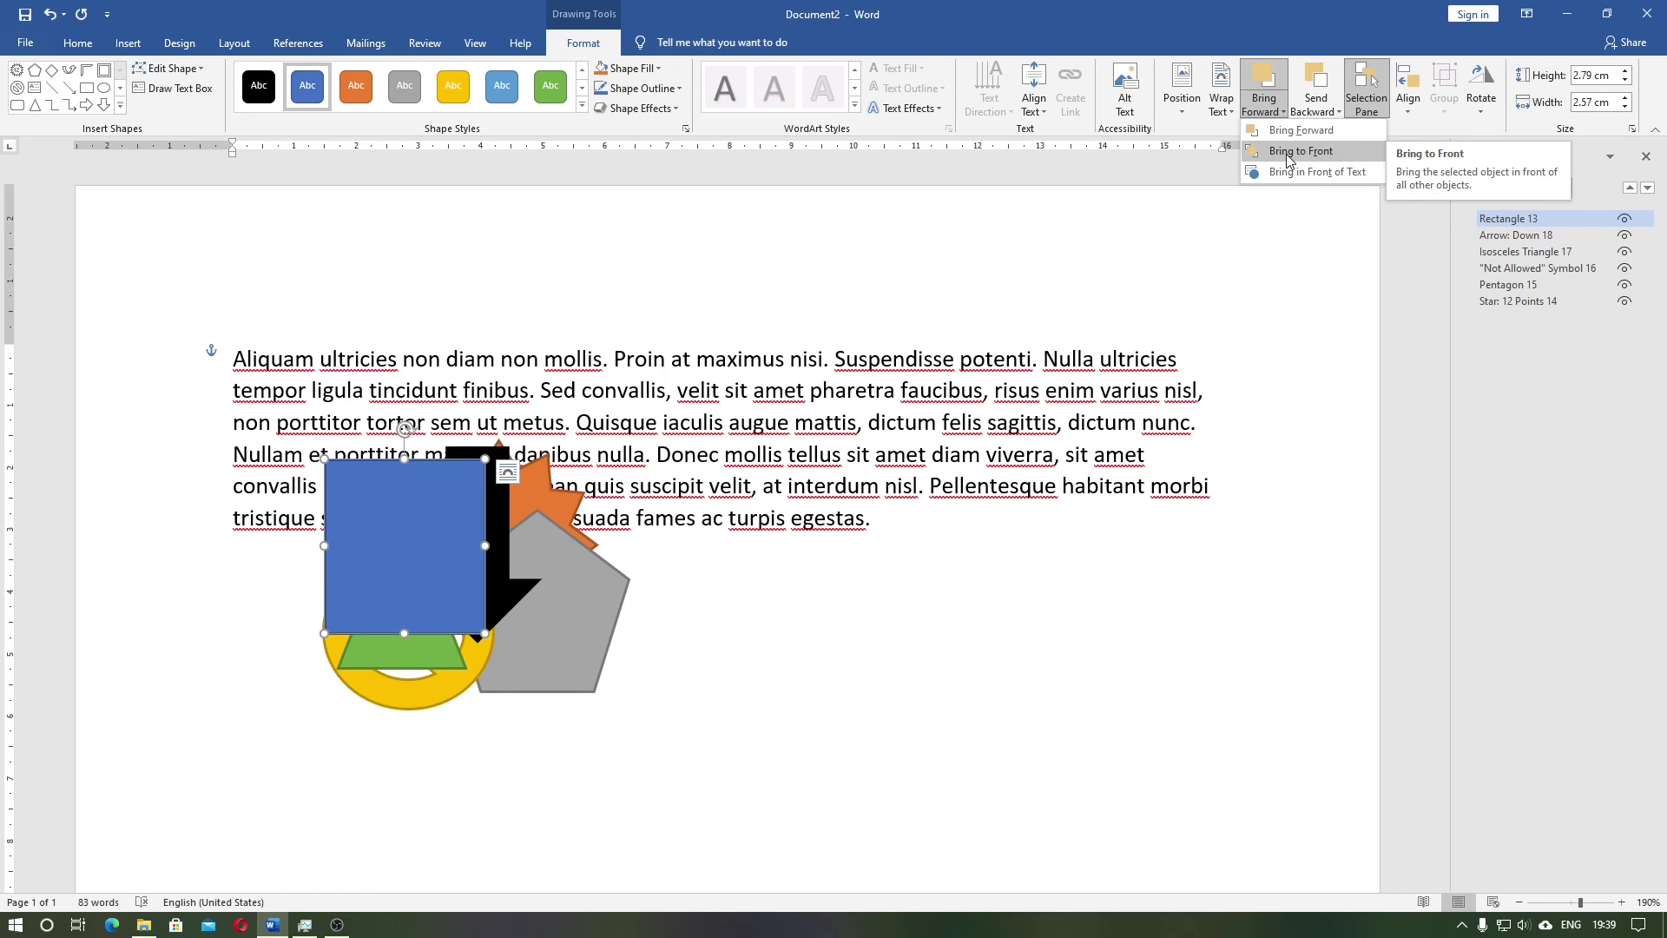
- Bring the orange star to the front of all shapes
{"action": "left_click", "coordinate": [1491, 301]}
{"action": "left_click", "coordinate": [1243, 113]}
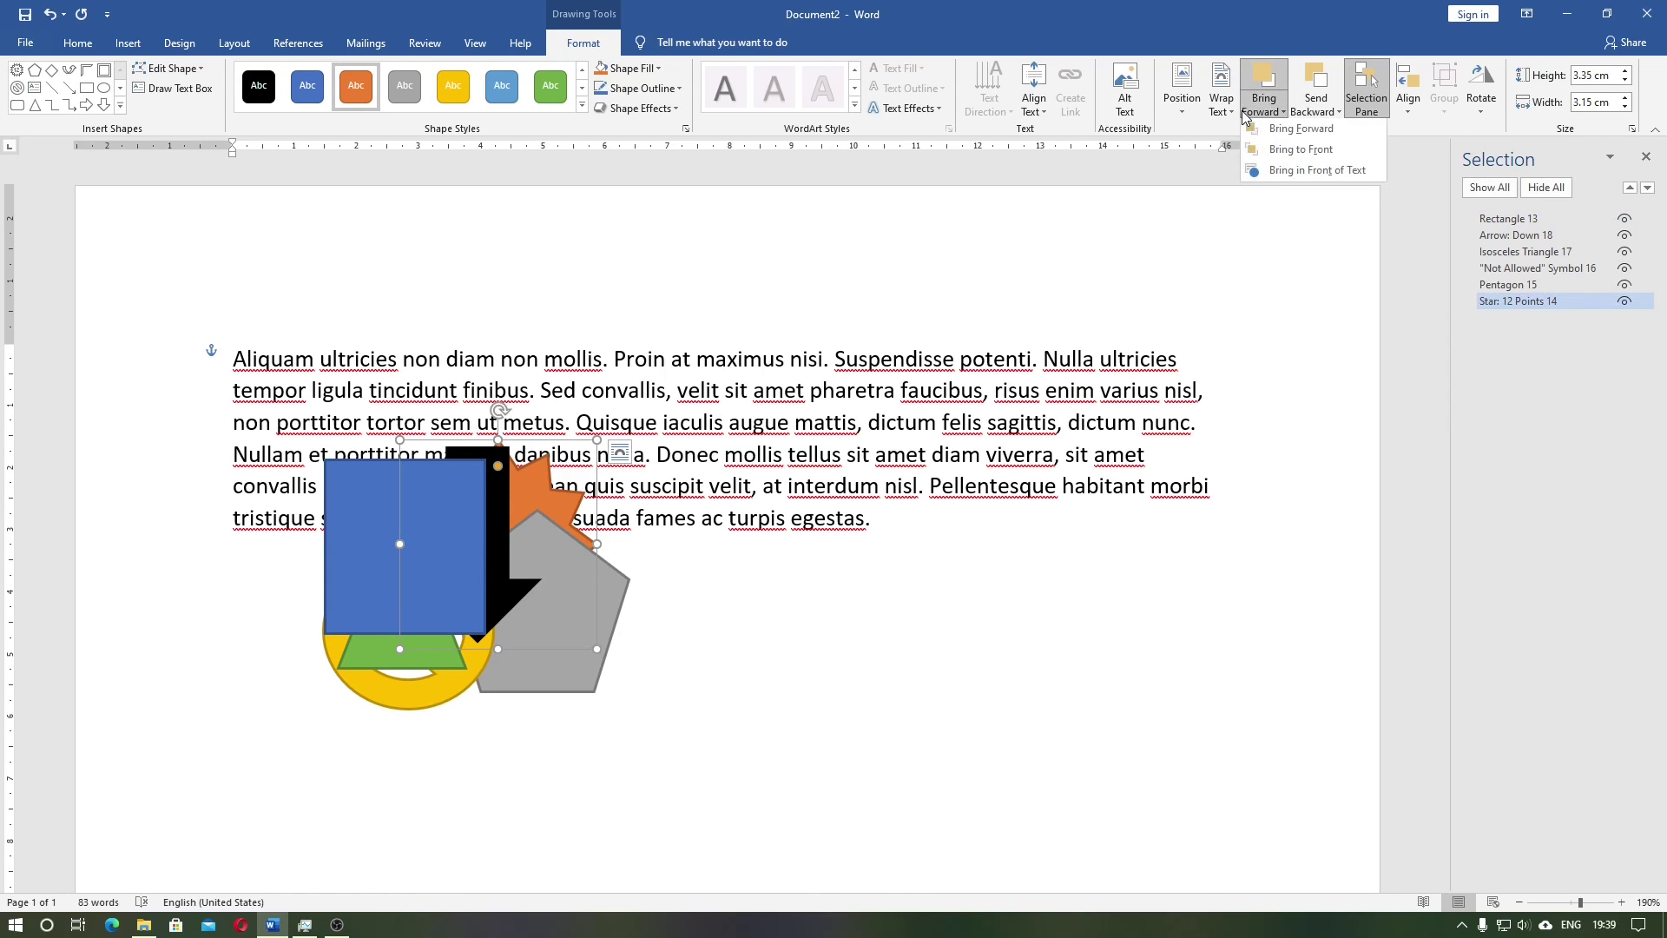
{"action": "left_click", "coordinate": [1301, 150]}
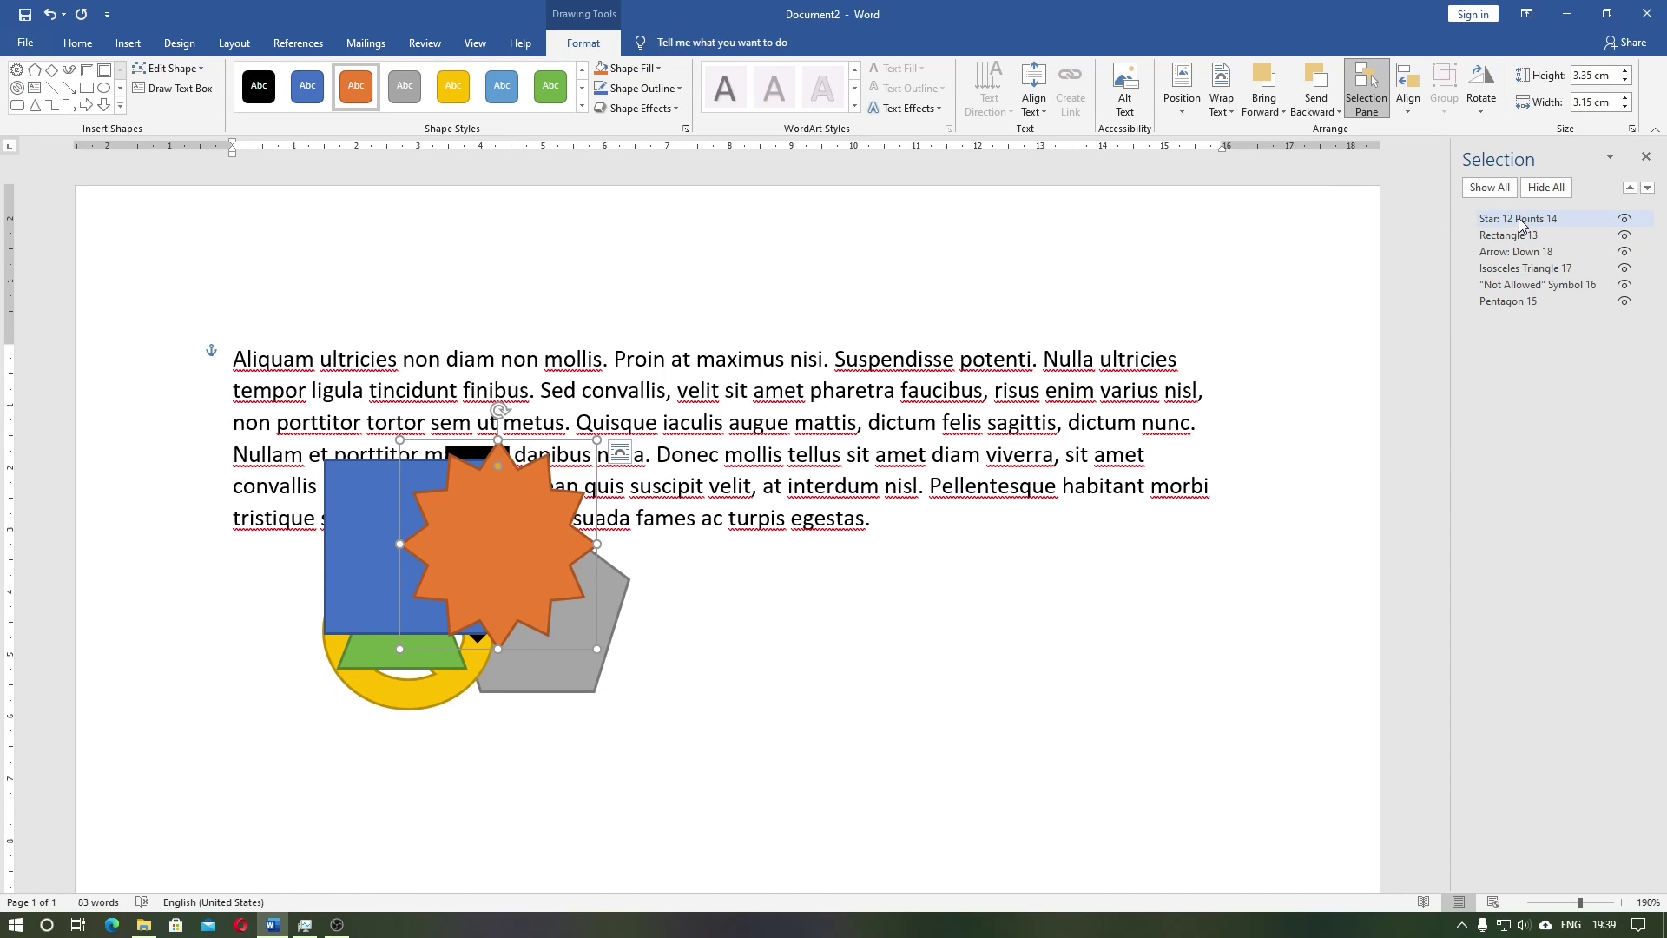
- Send the star backward five layers until it lies beneath every other shape
{"action": "left_click", "coordinate": [1321, 84]}
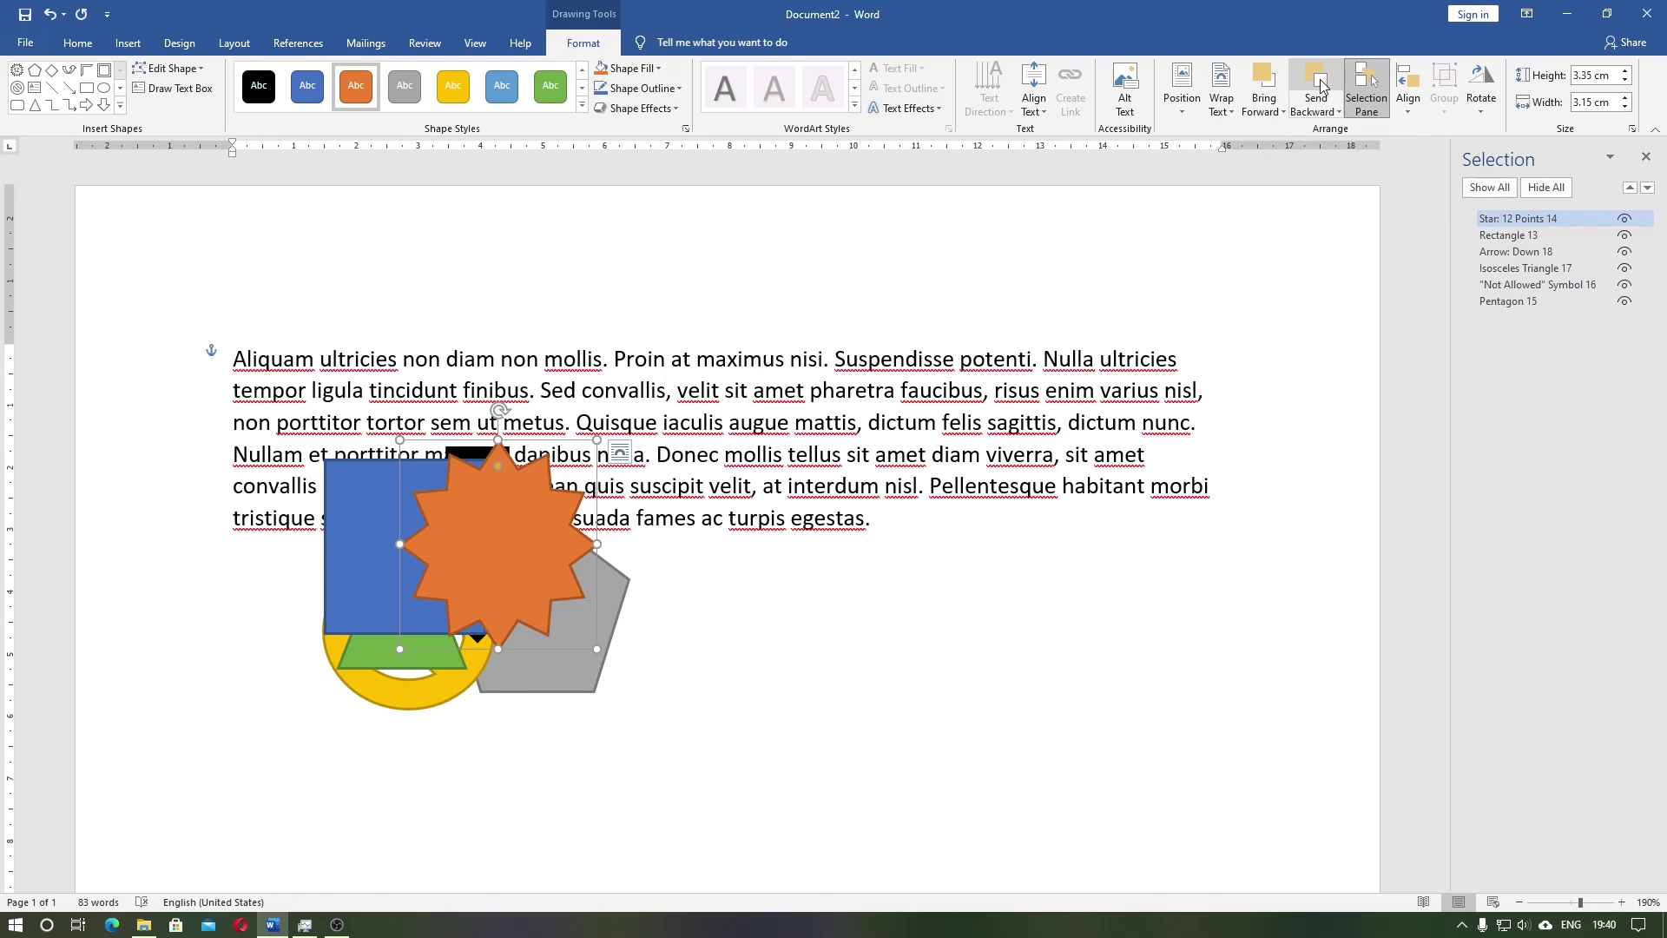
{"action": "left_click", "coordinate": [1321, 84]}
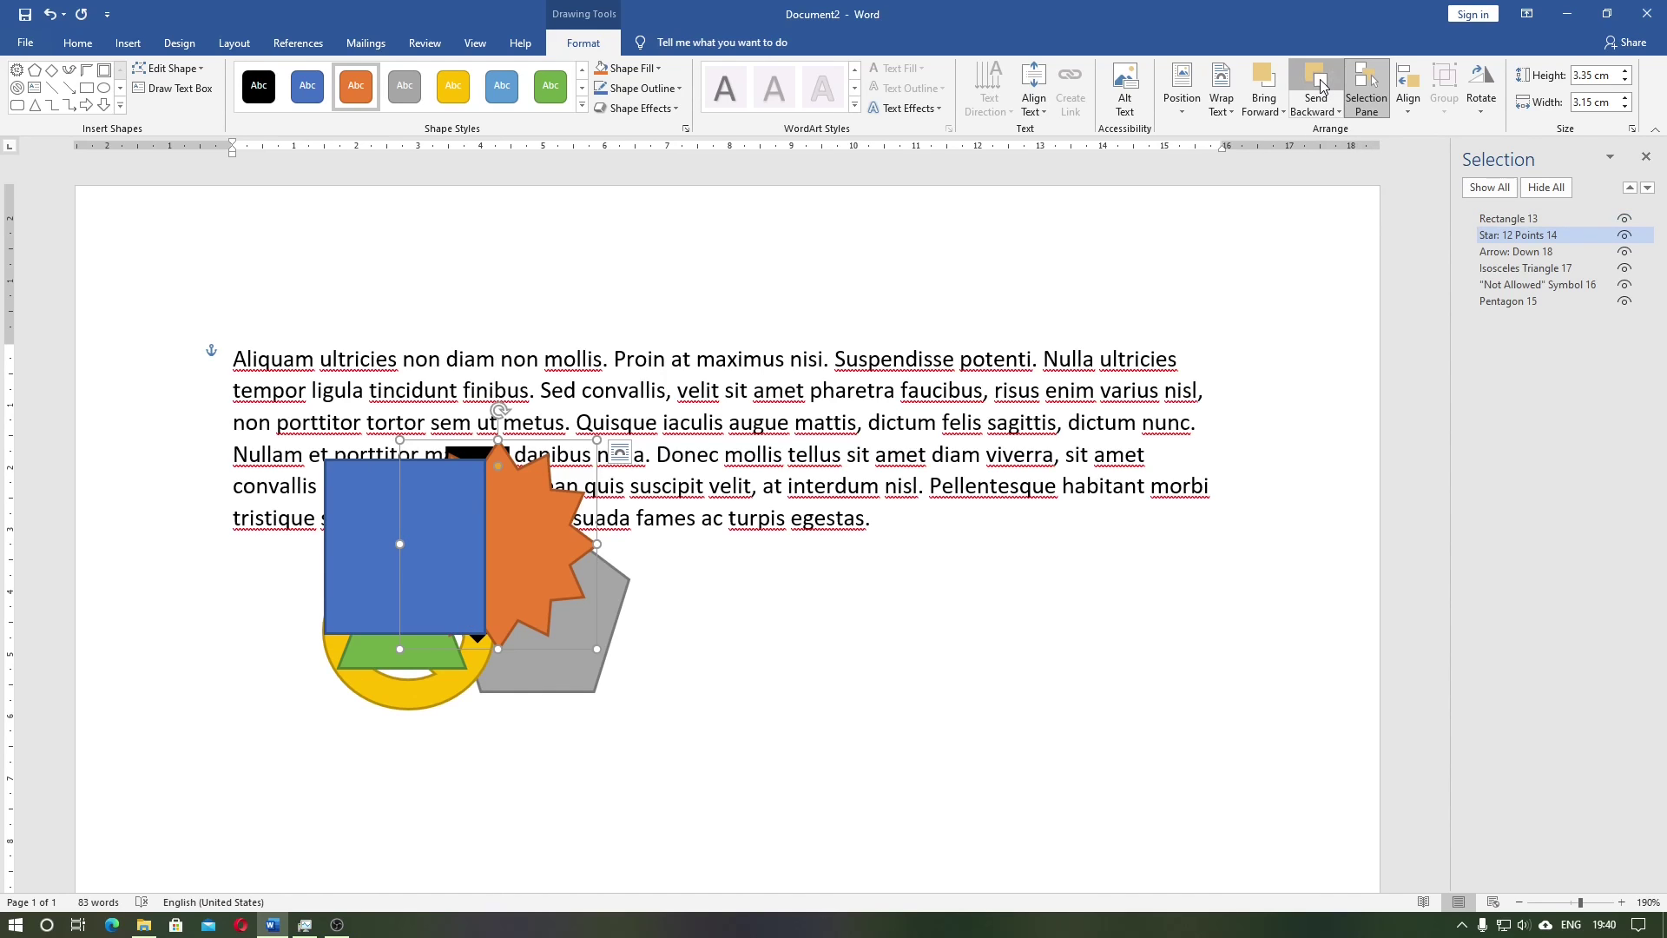
{"action": "left_click", "coordinate": [1321, 84]}
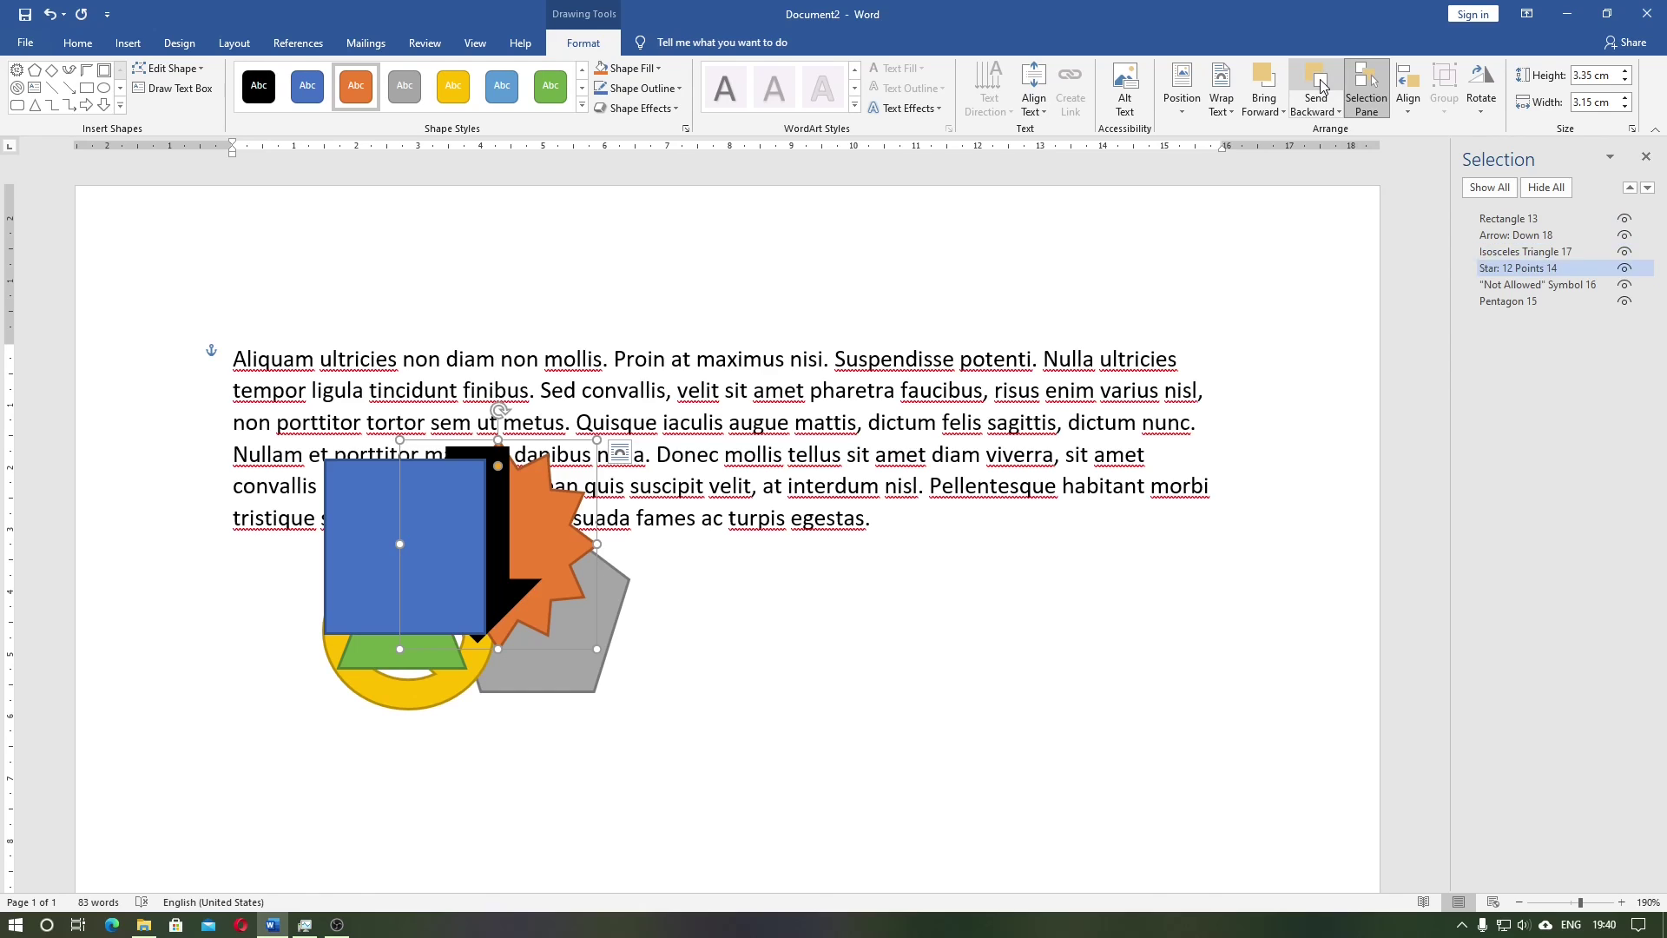
{"action": "left_click", "coordinate": [1321, 84]}
{"action": "left_click", "coordinate": [1320, 85]}
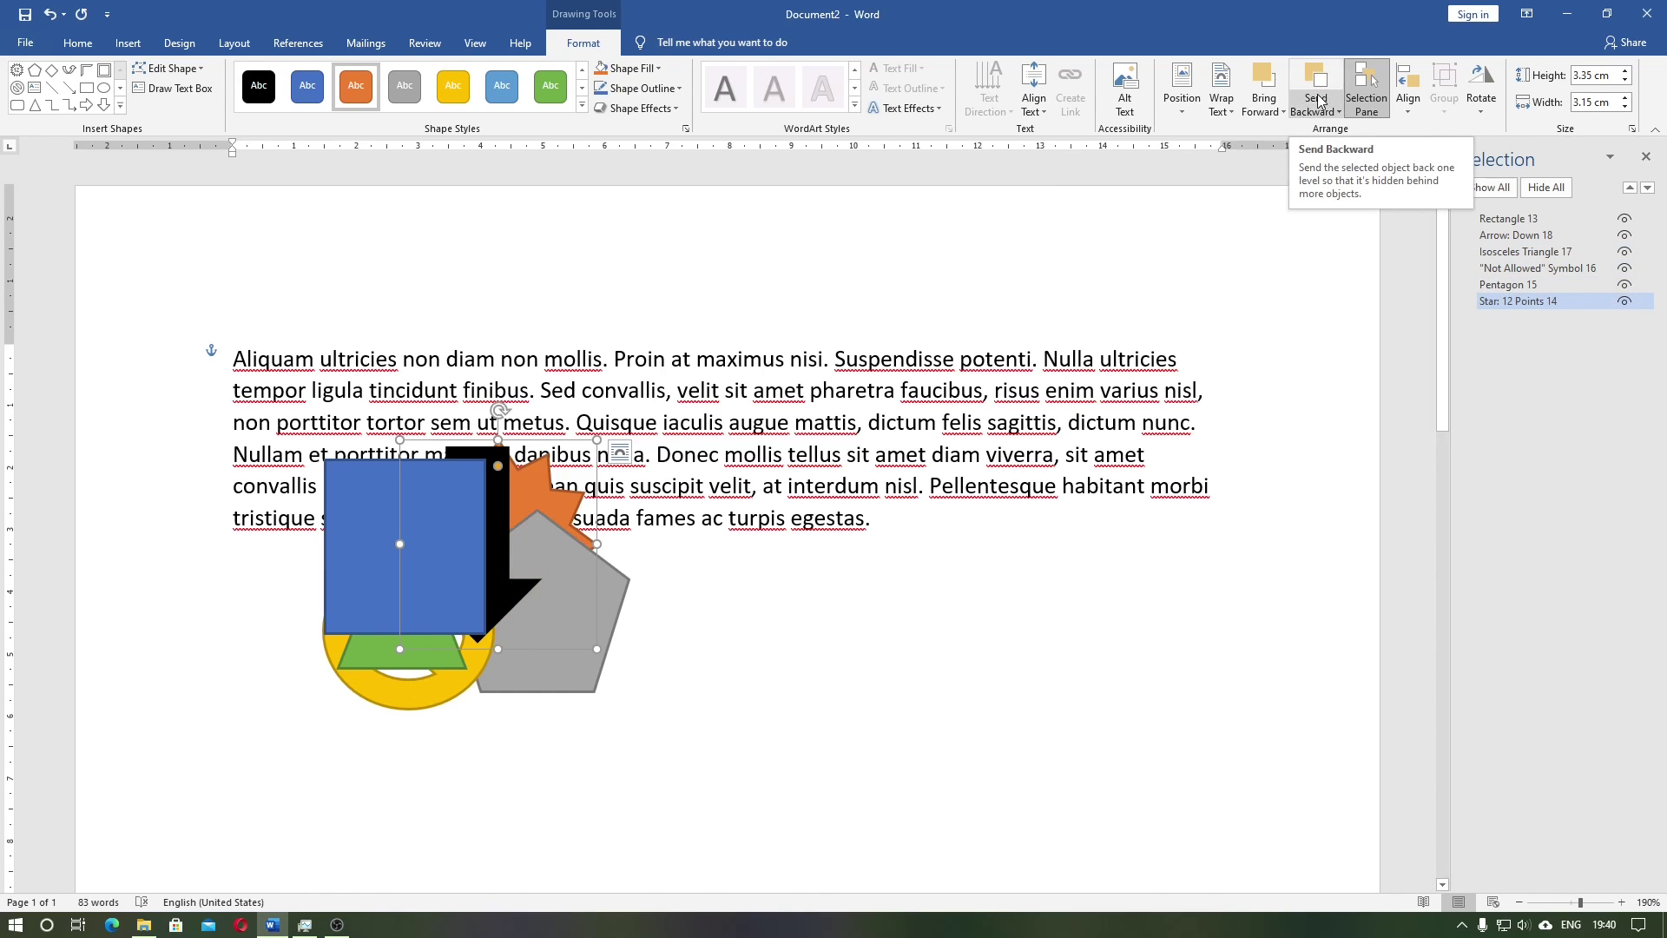
{"action": "left_click", "coordinate": [1319, 104]}
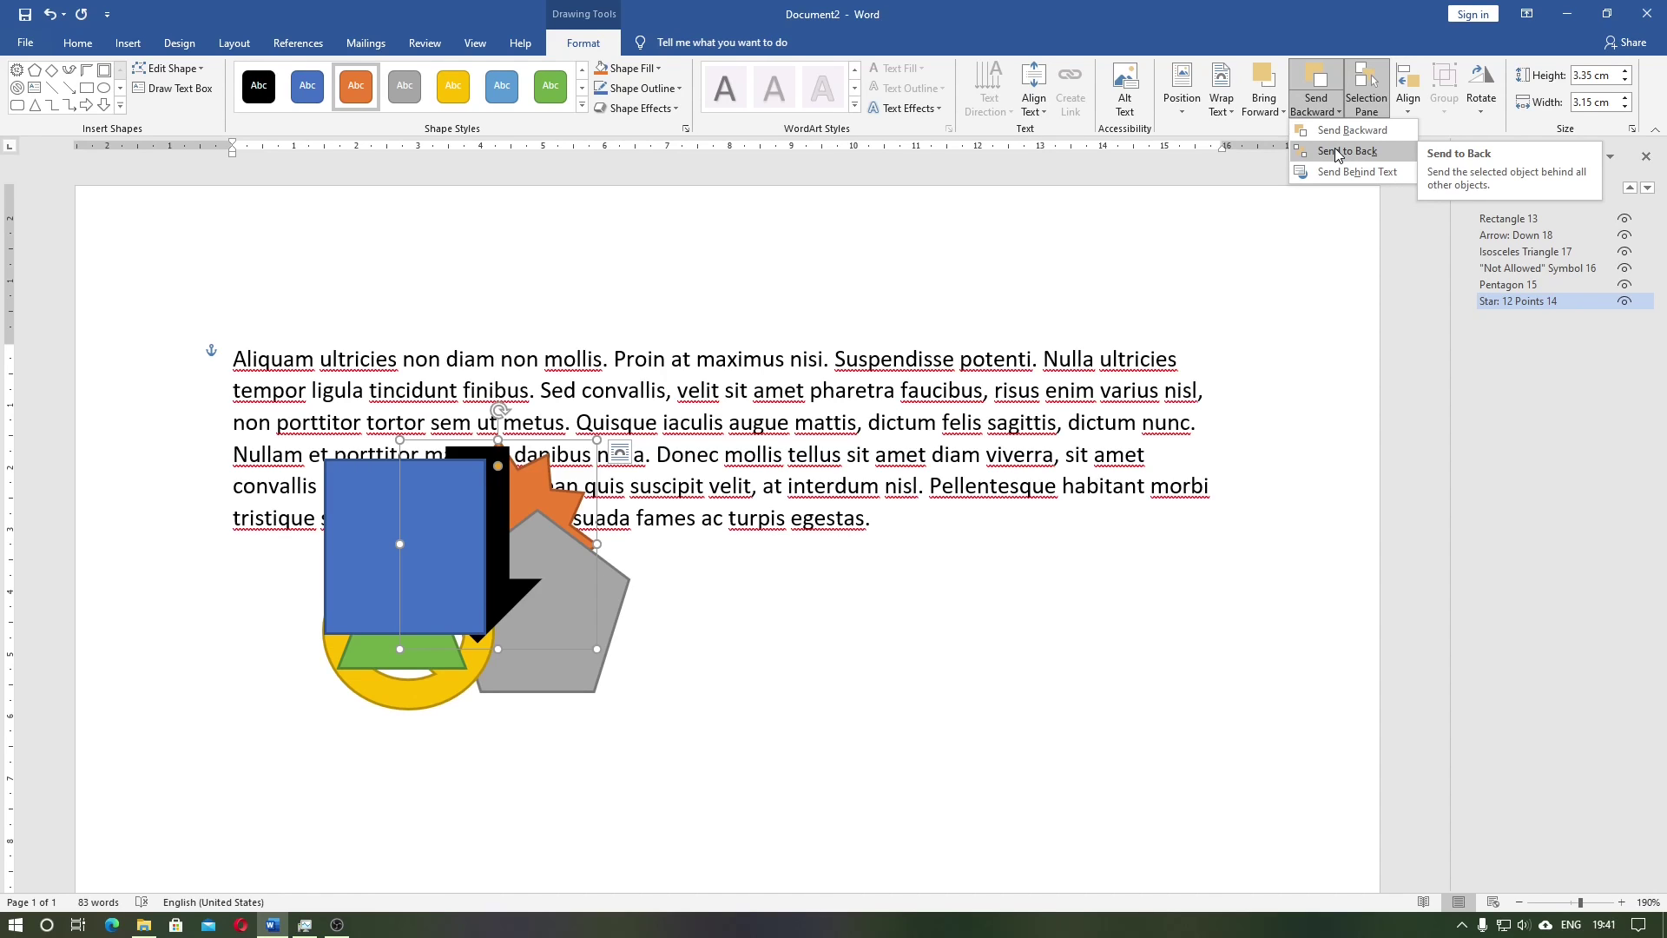
- Send Rectangle 13 to back so it lies below the star and all other shapes
{"action": "left_click", "coordinate": [1509, 220]}
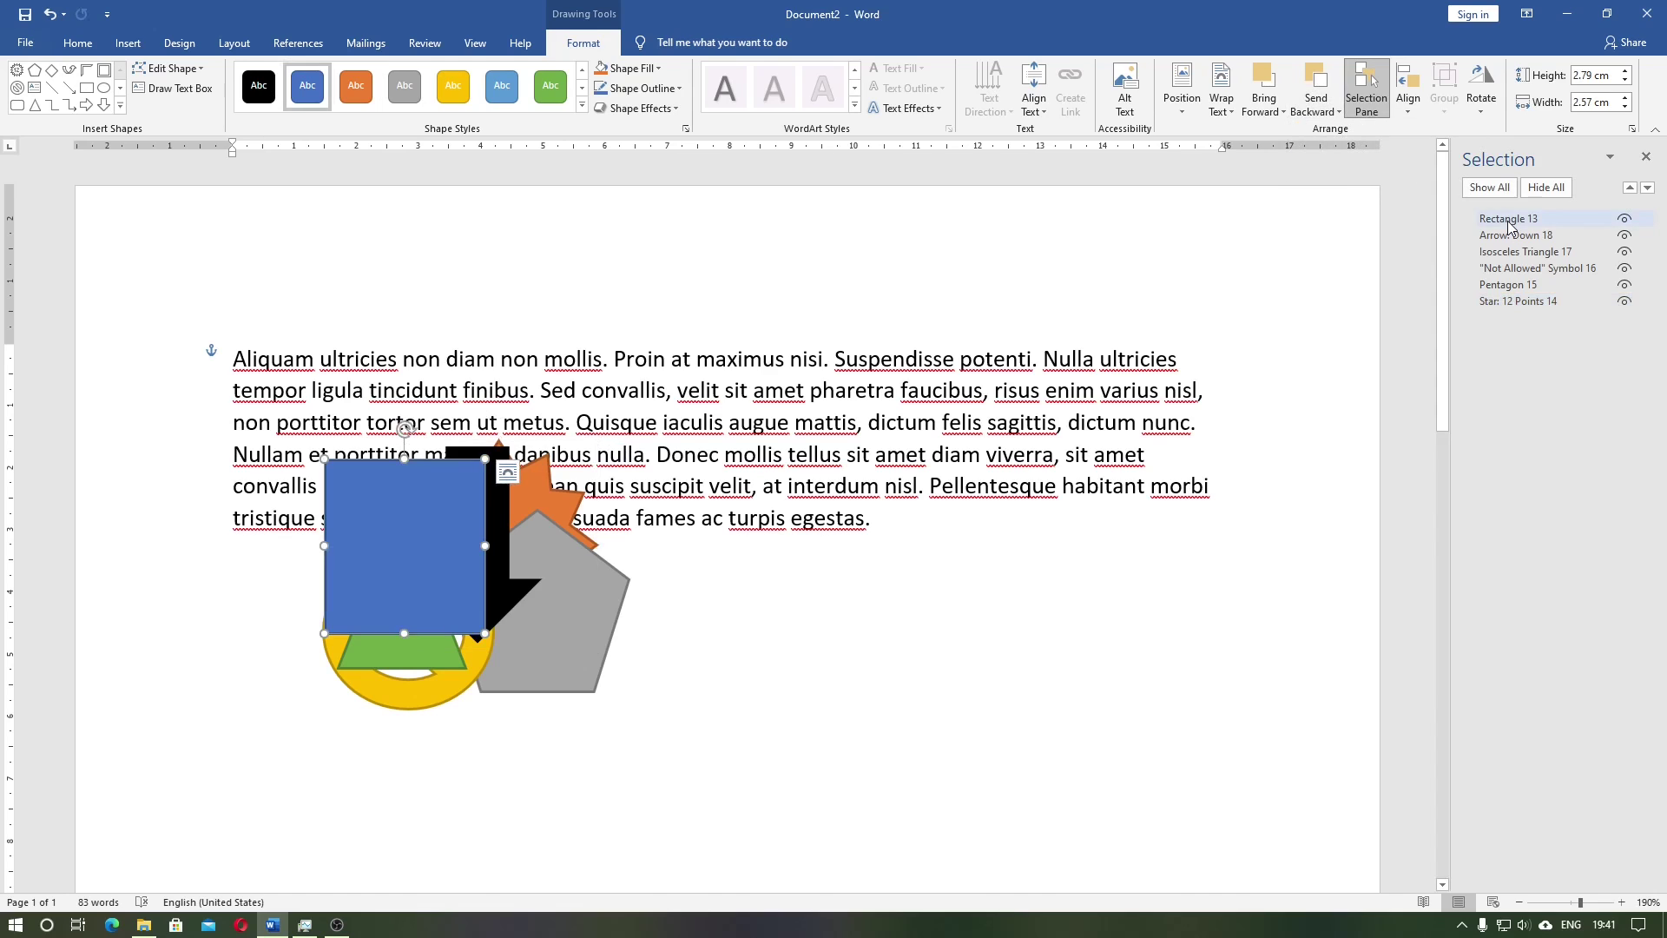
{"action": "left_click", "coordinate": [1328, 109]}
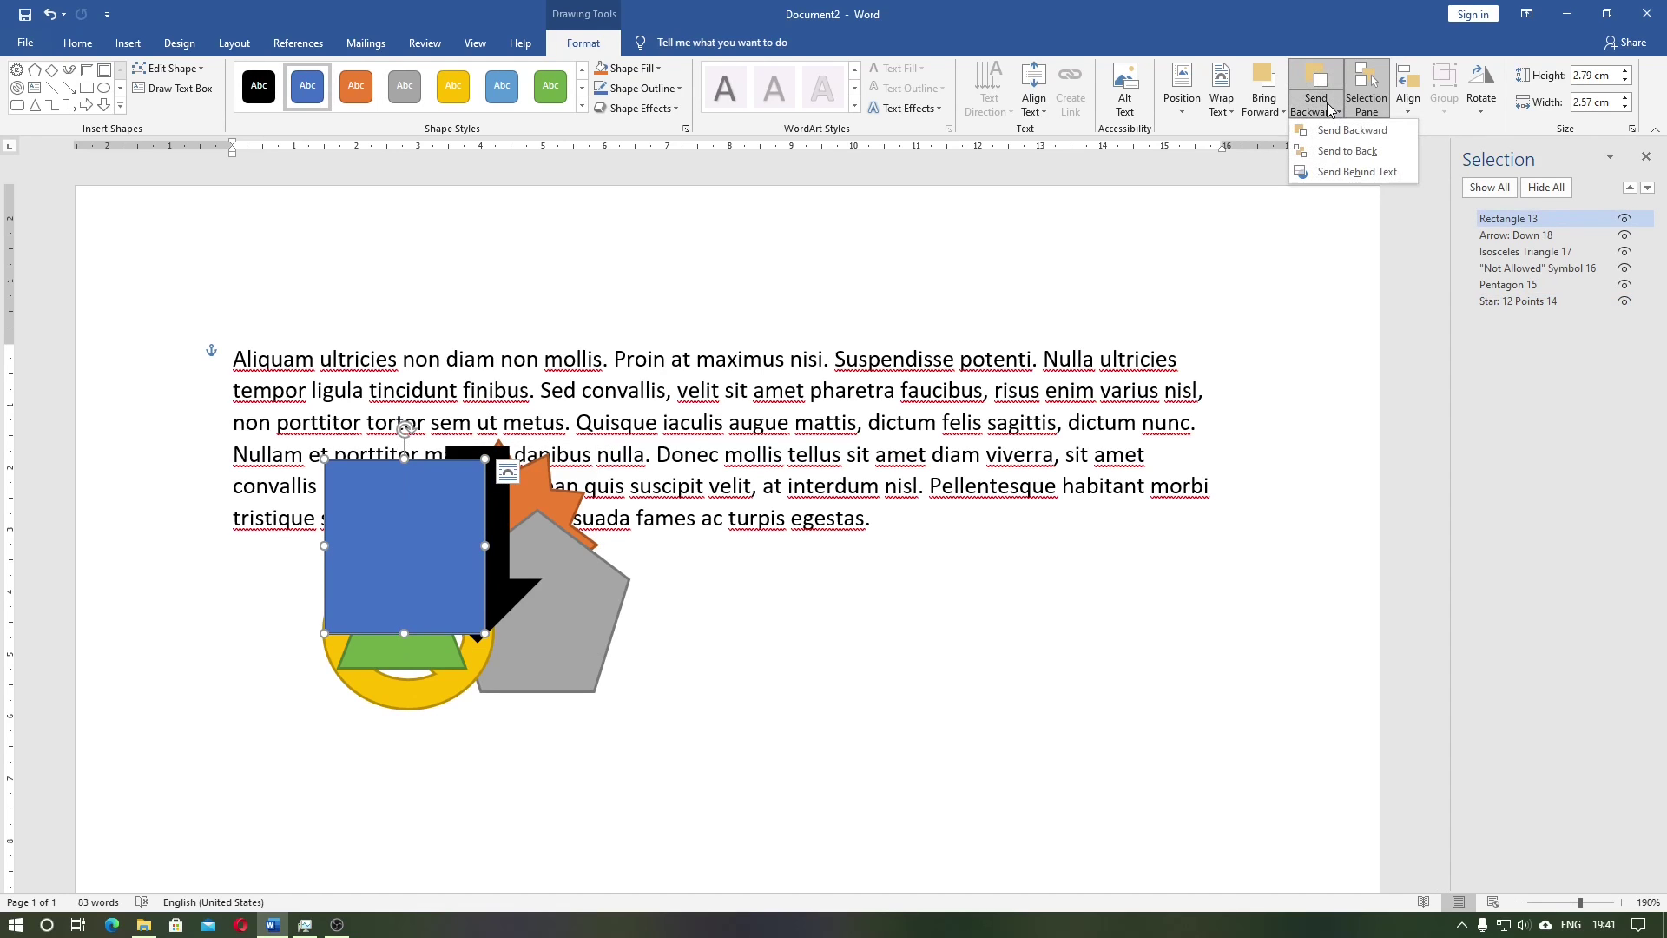
{"action": "left_click", "coordinate": [1334, 152]}
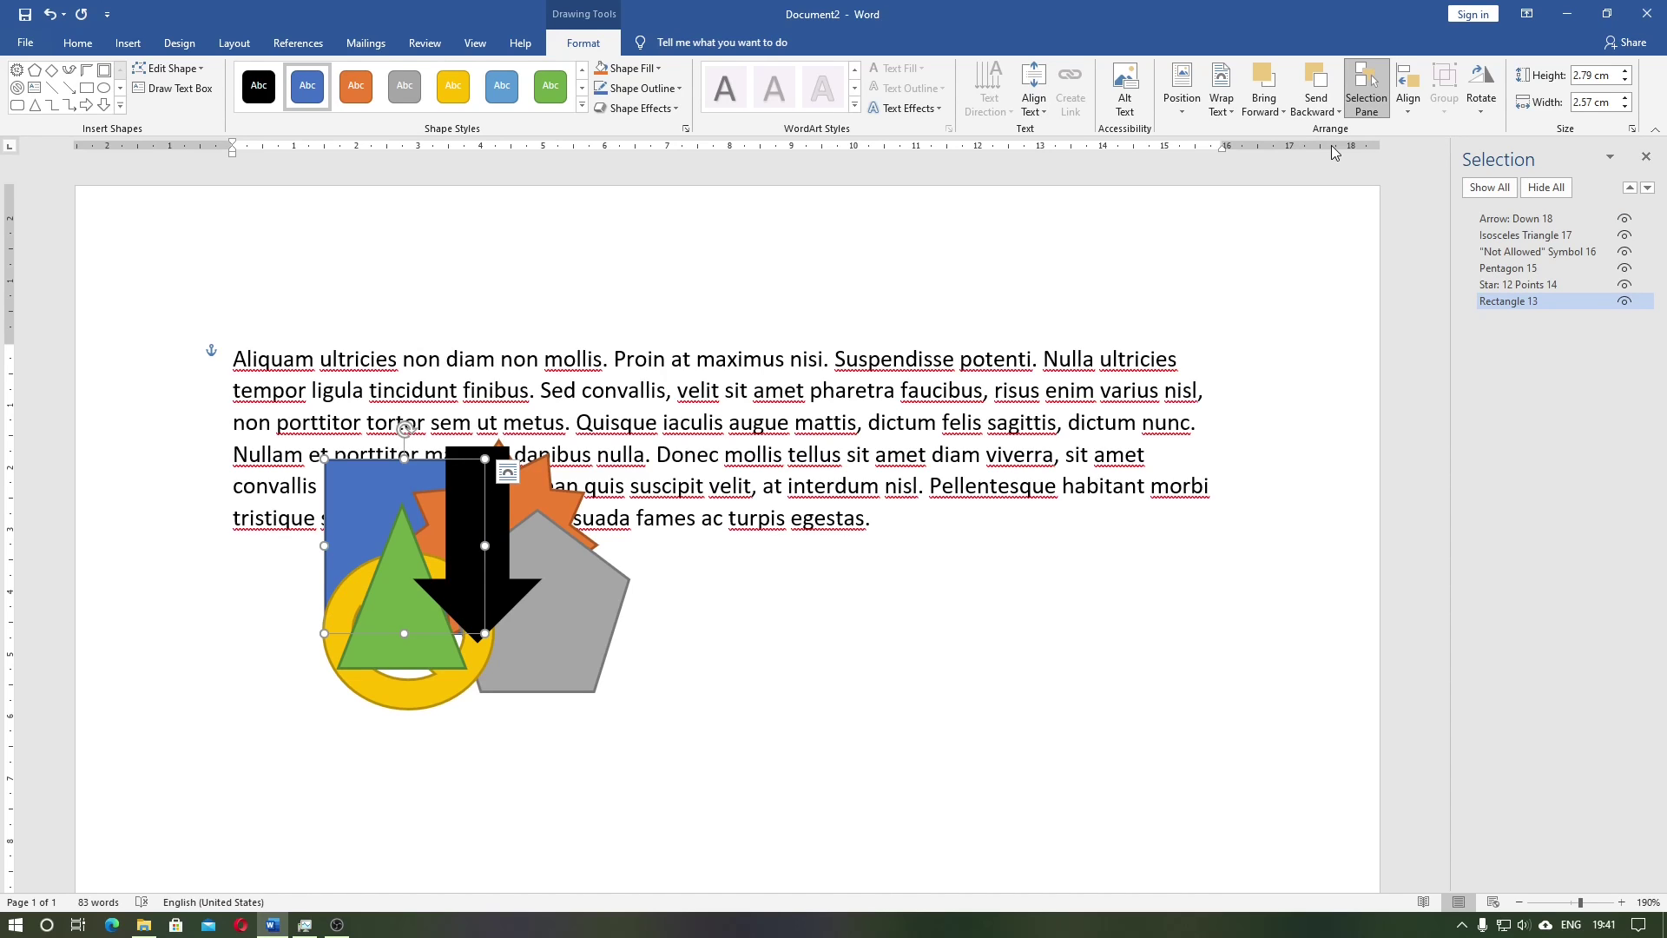
{"action": "left_click", "coordinate": [1274, 111]}
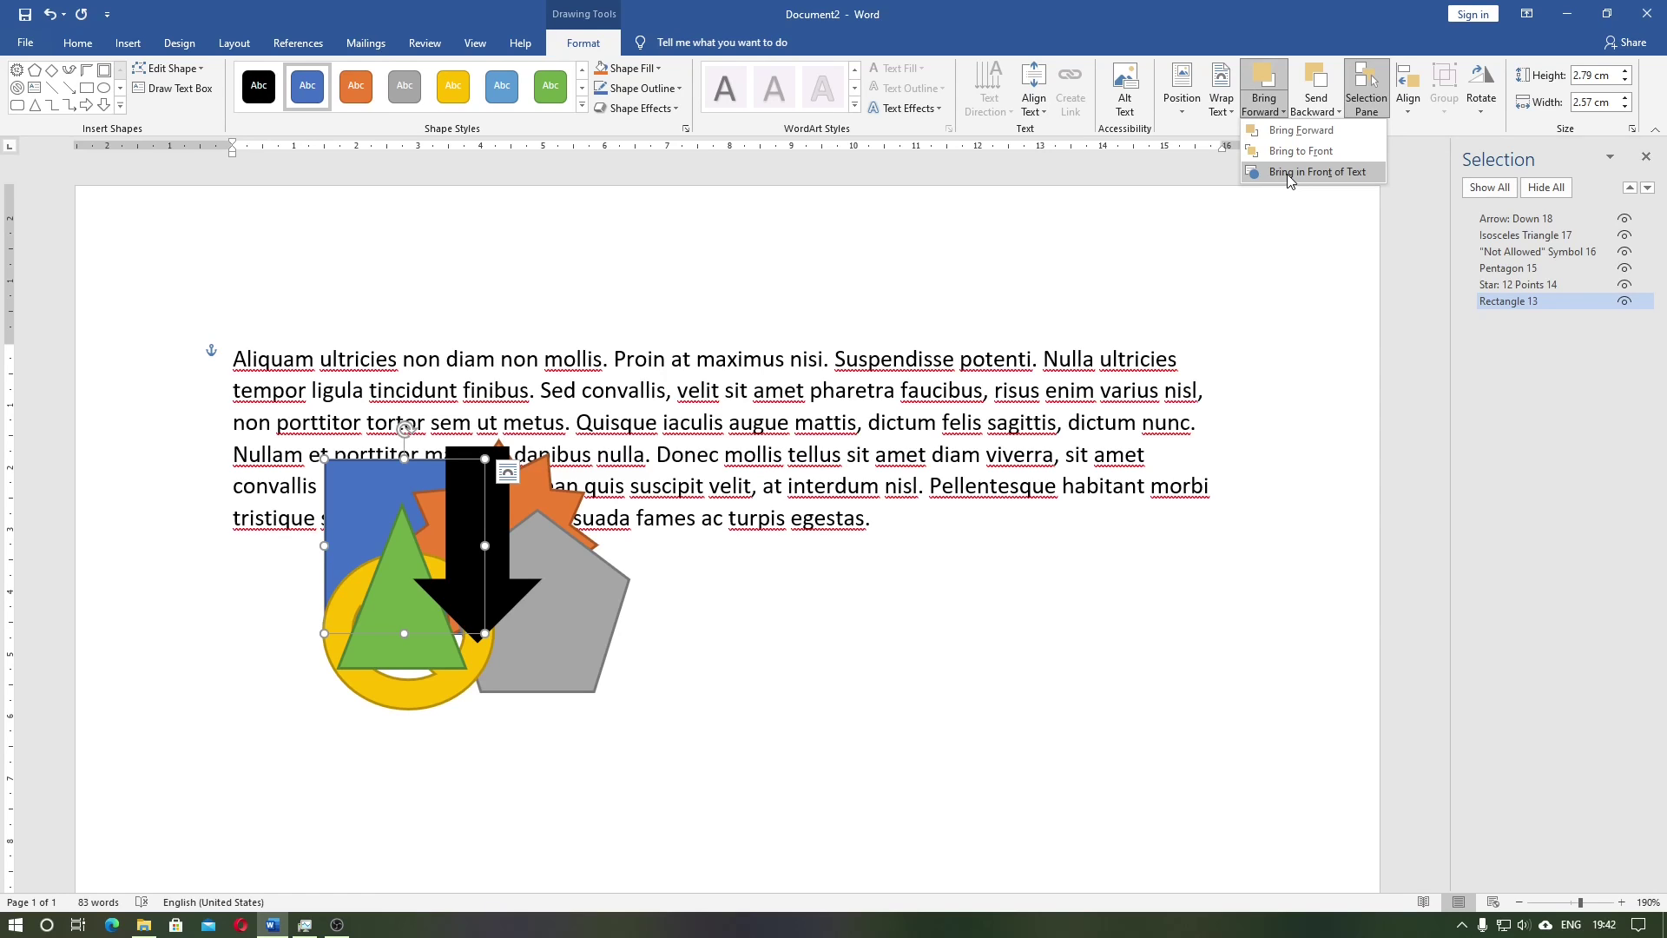
- Drag the blue rectangle up and left over the paragraph's first lines
{"action": "left_click_drag", "start_coordinate": [358, 503], "coordinate": [326, 400]}
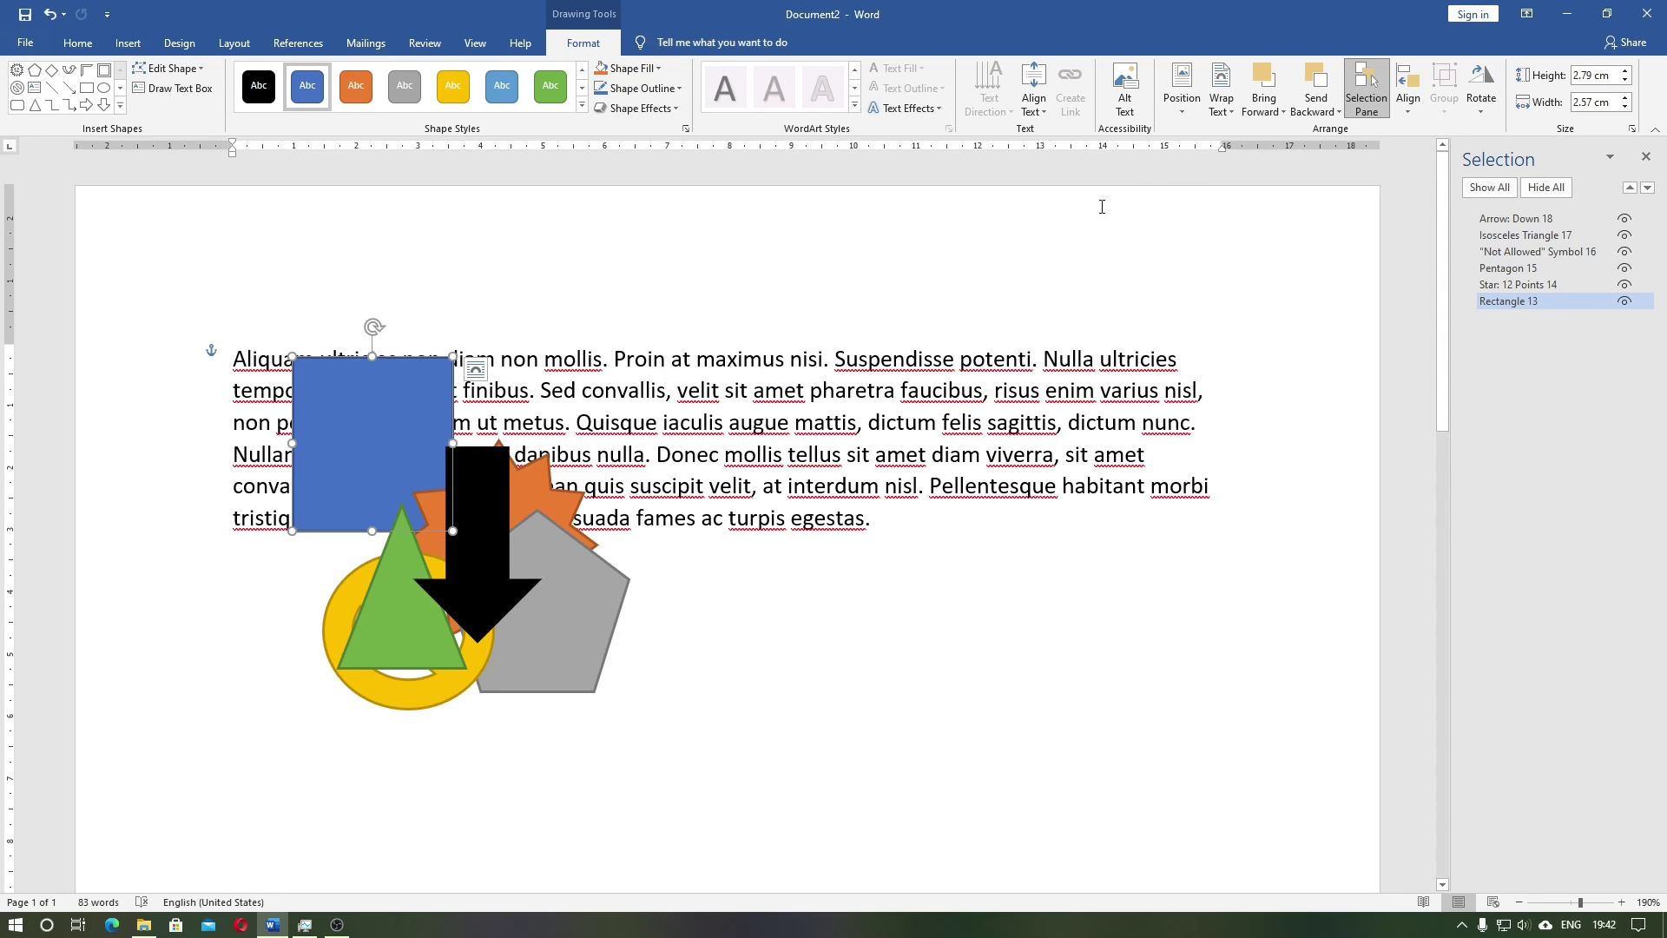
{"action": "left_click", "coordinate": [1273, 109]}
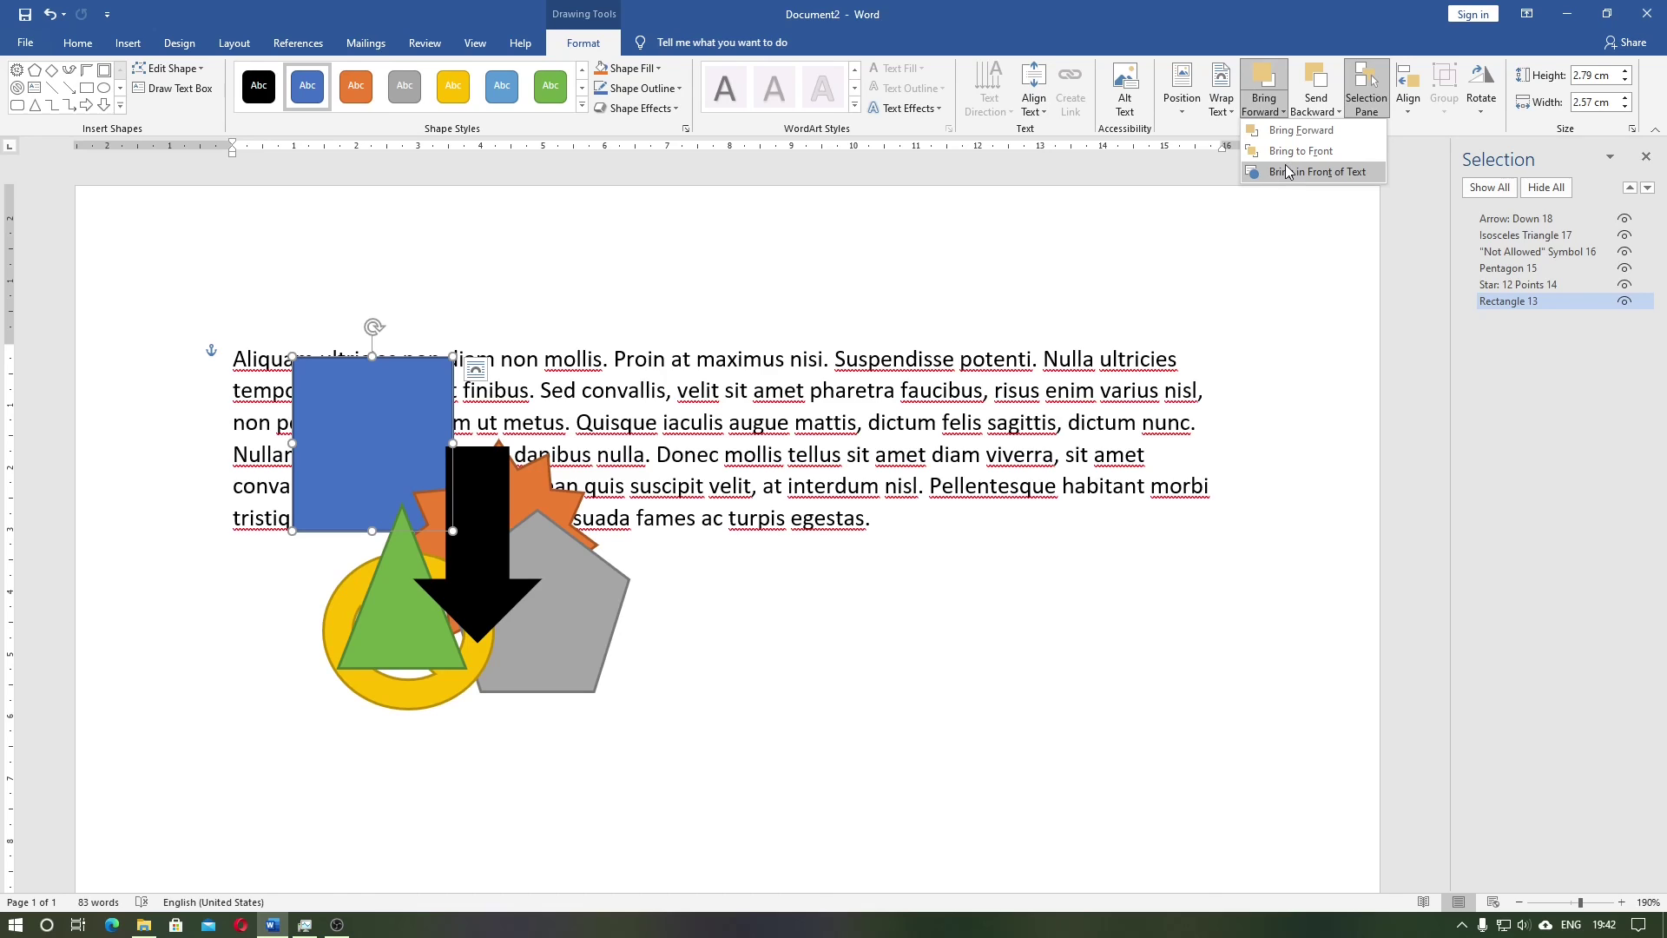
{"action": "left_click", "coordinate": [1317, 113]}
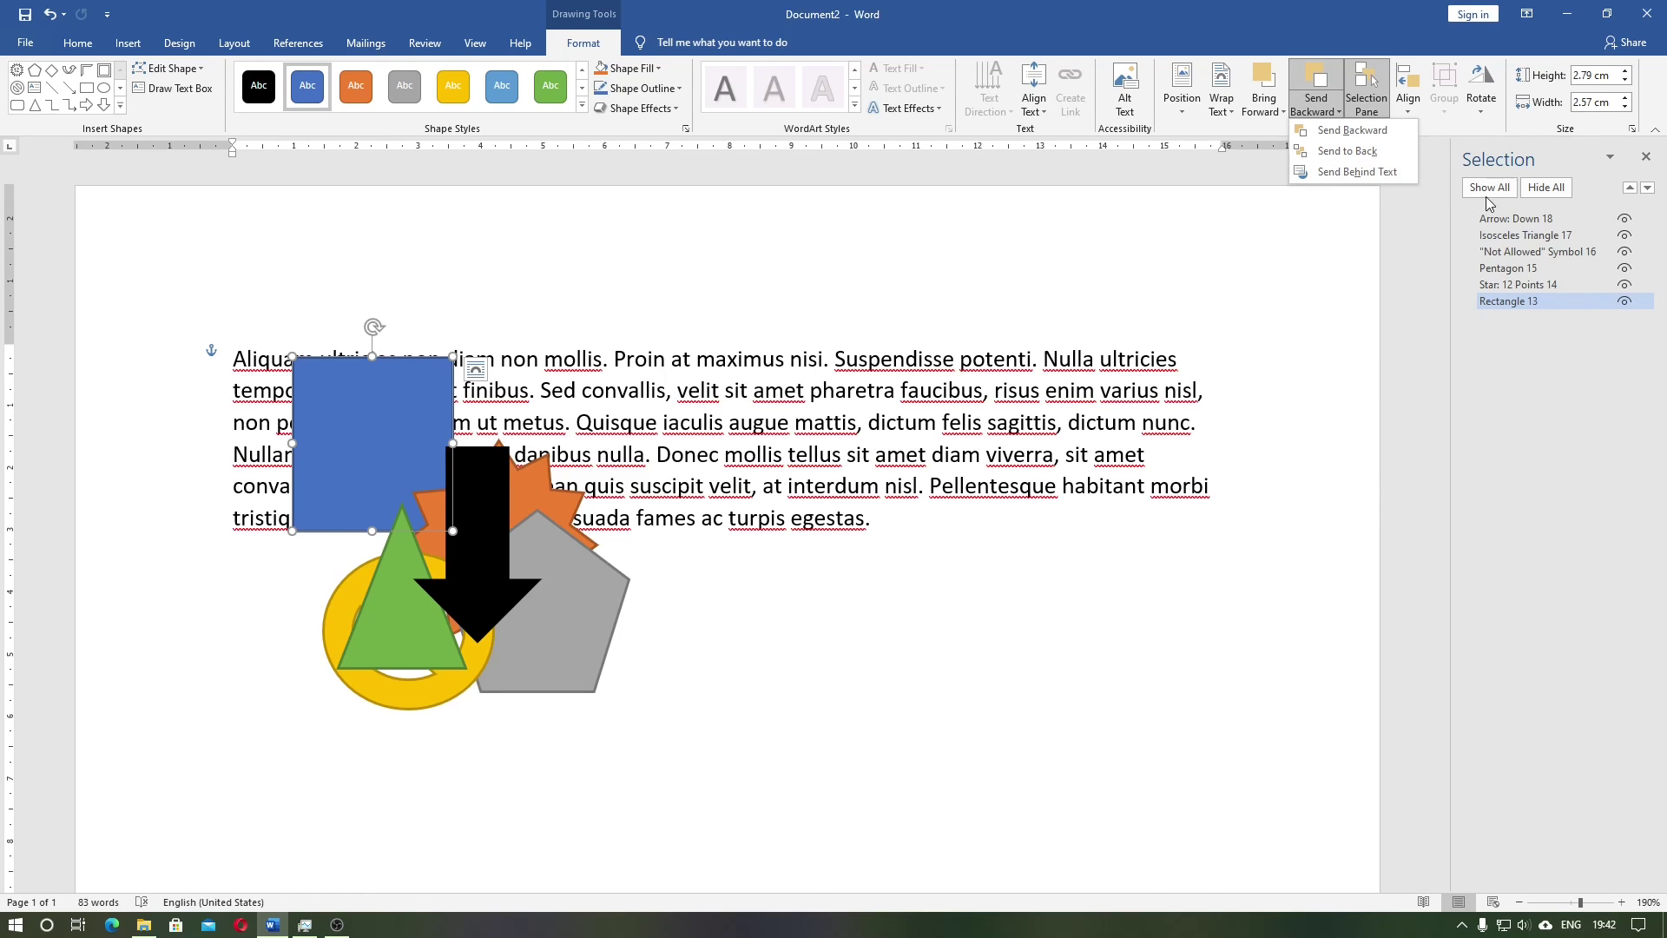
- Send Arrow: Down 18 behind the text so it sits last, beneath Rectangle 13
{"action": "left_click", "coordinate": [1521, 219]}
{"action": "left_click", "coordinate": [1316, 106]}
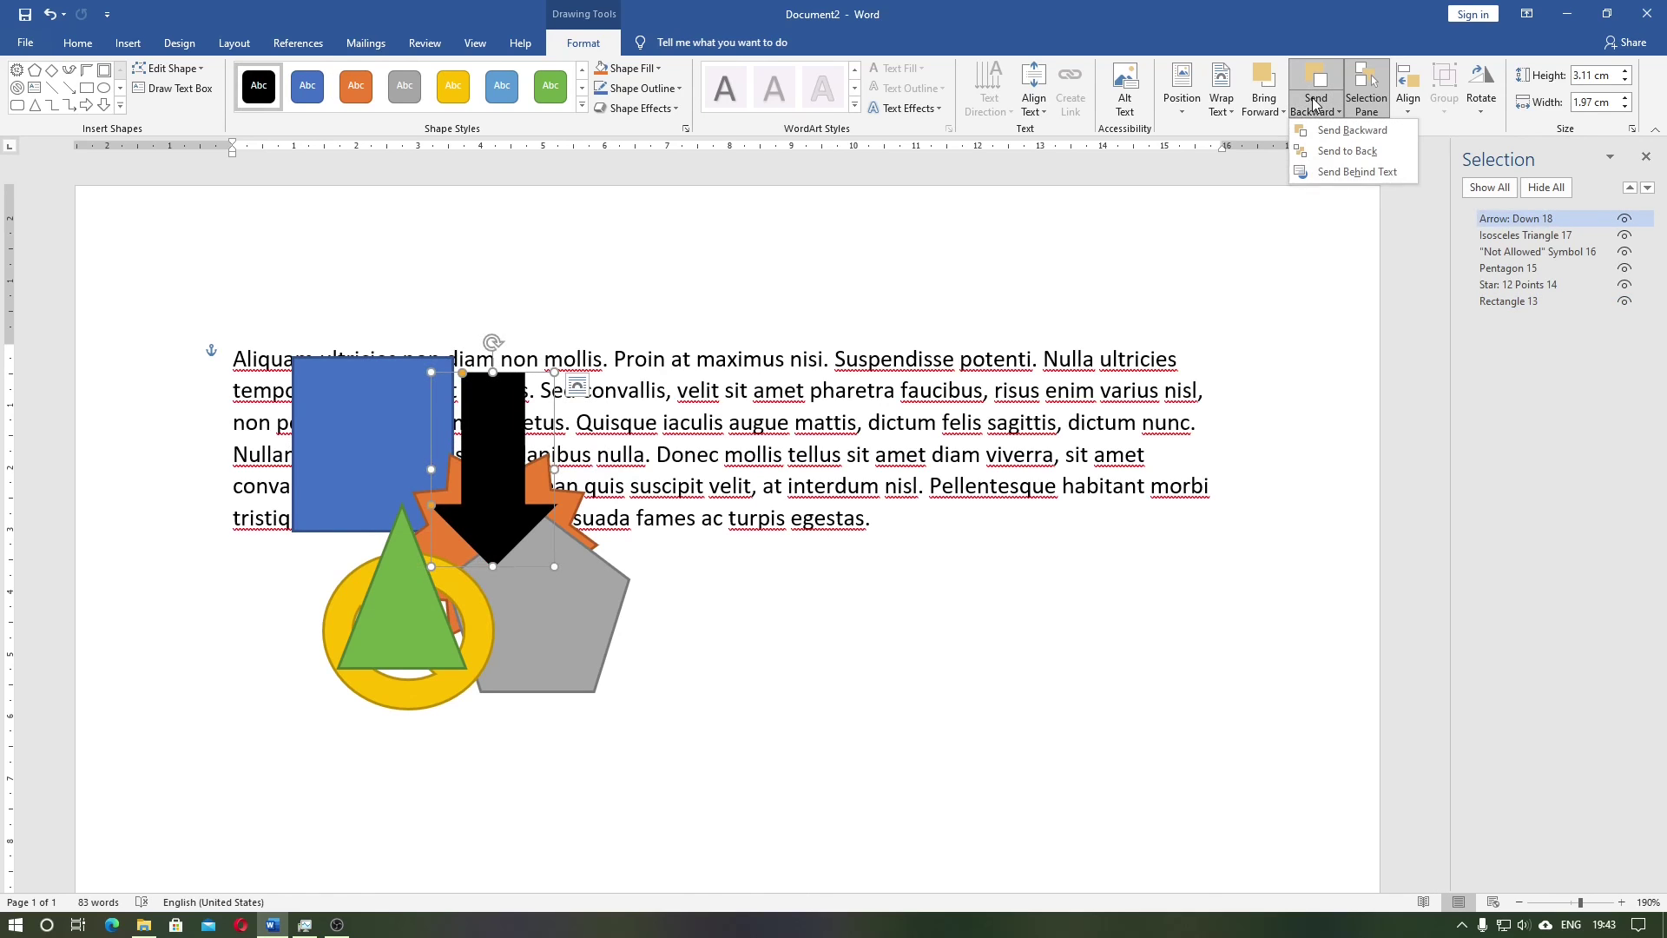
{"action": "left_click", "coordinate": [1341, 171]}
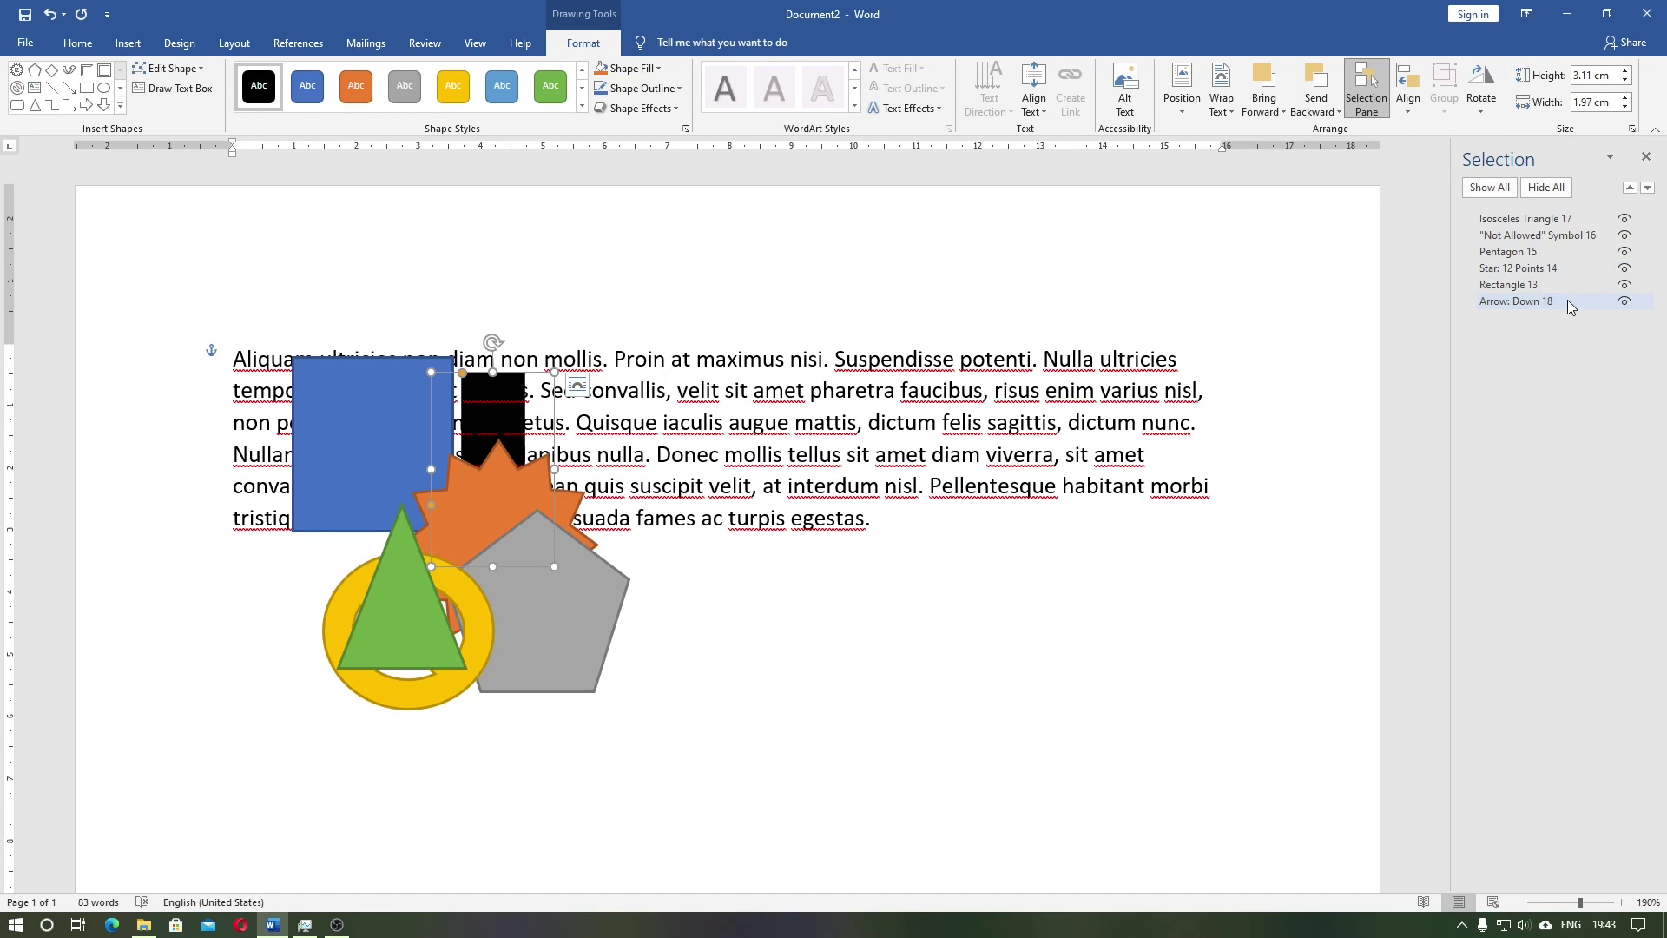
{"action": "left_click_drag", "start_coordinate": [1567, 300], "coordinate": [1530, 222]}
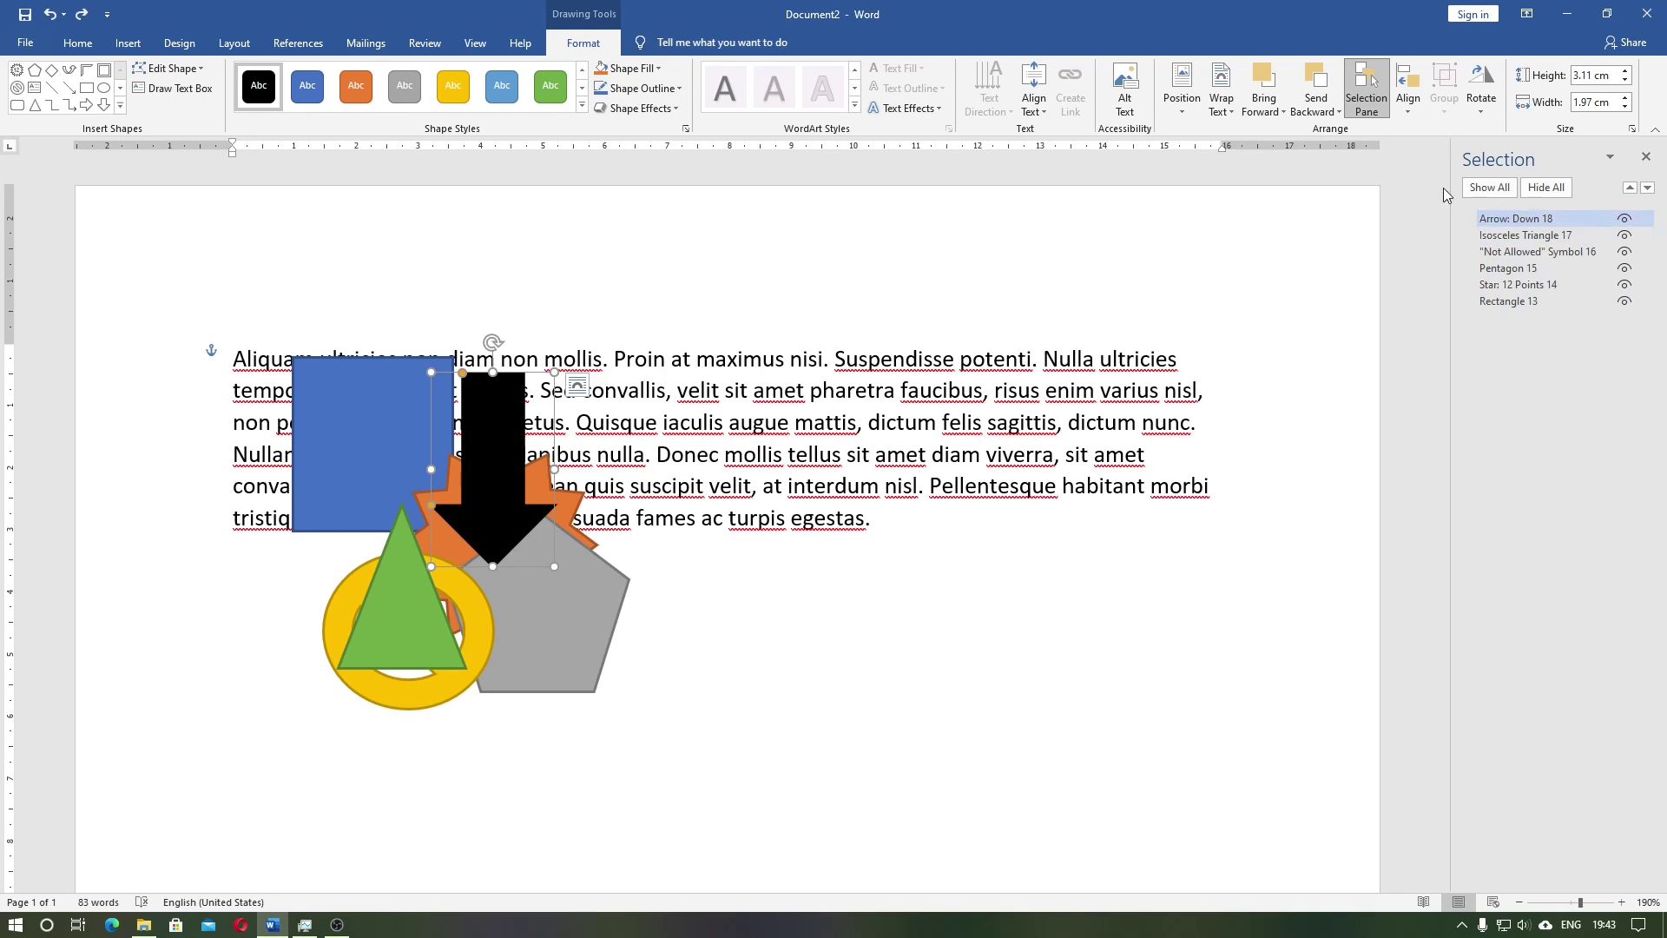
{"action": "left_click", "coordinate": [1328, 108]}
{"action": "left_click", "coordinate": [1343, 173]}
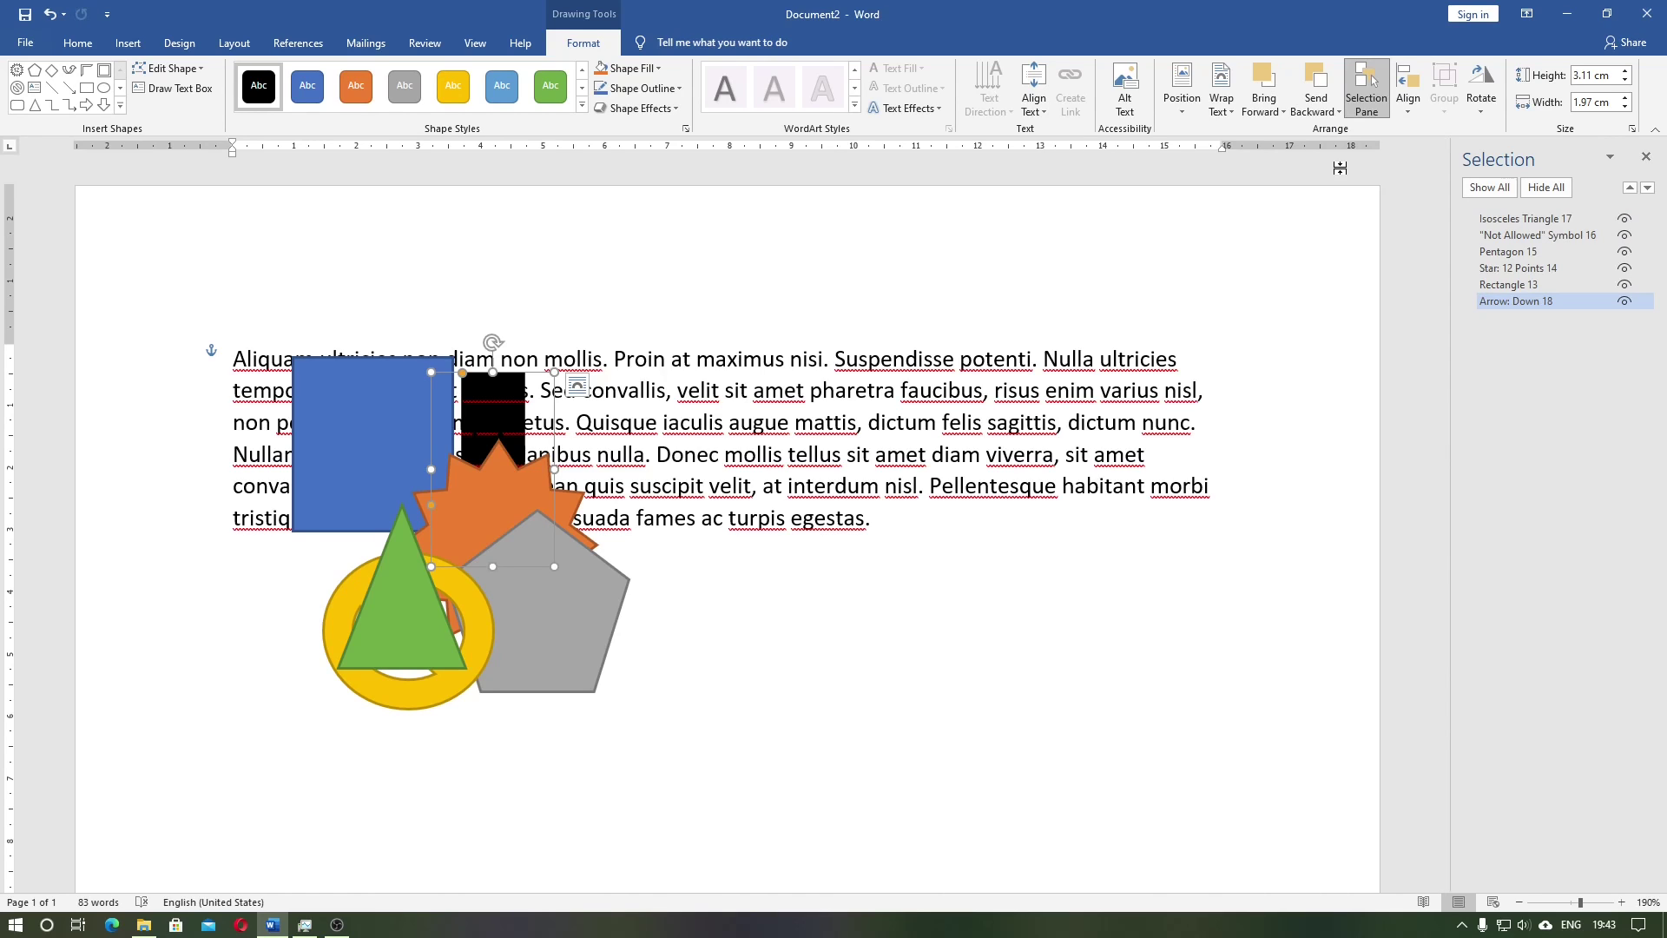
{"action": "left_click", "coordinate": [380, 426]}
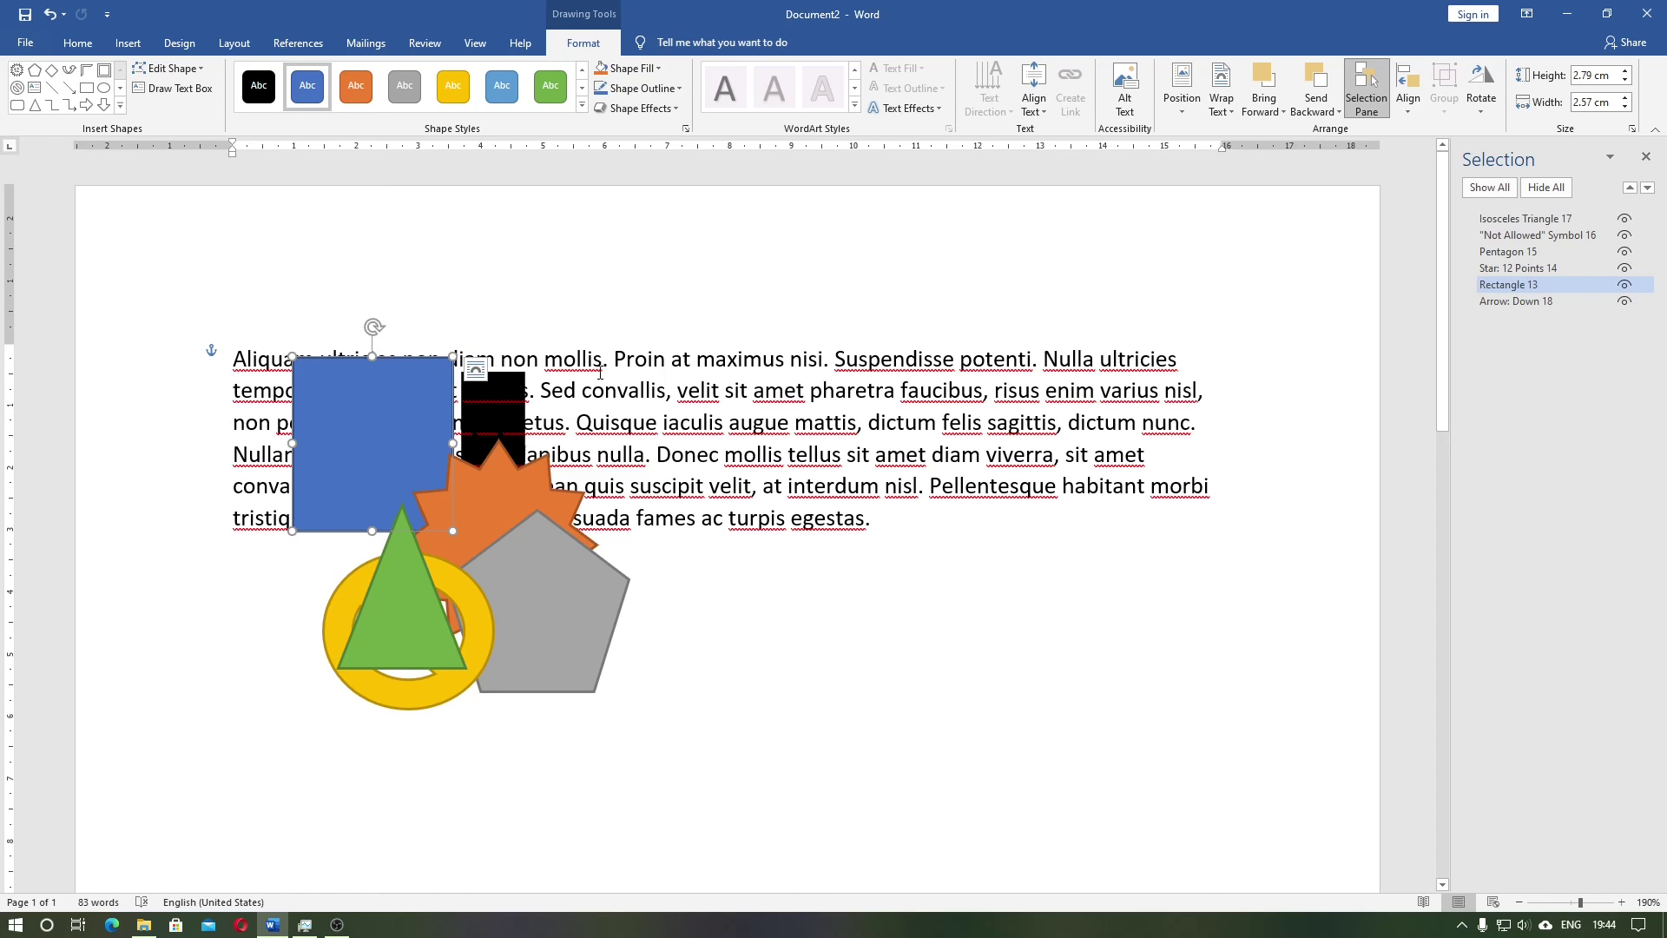
- Send the orange star behind the text, then bring it forward one layer above the arrow
{"action": "left_click_drag", "start_coordinate": [580, 358], "coordinate": [813, 504]}
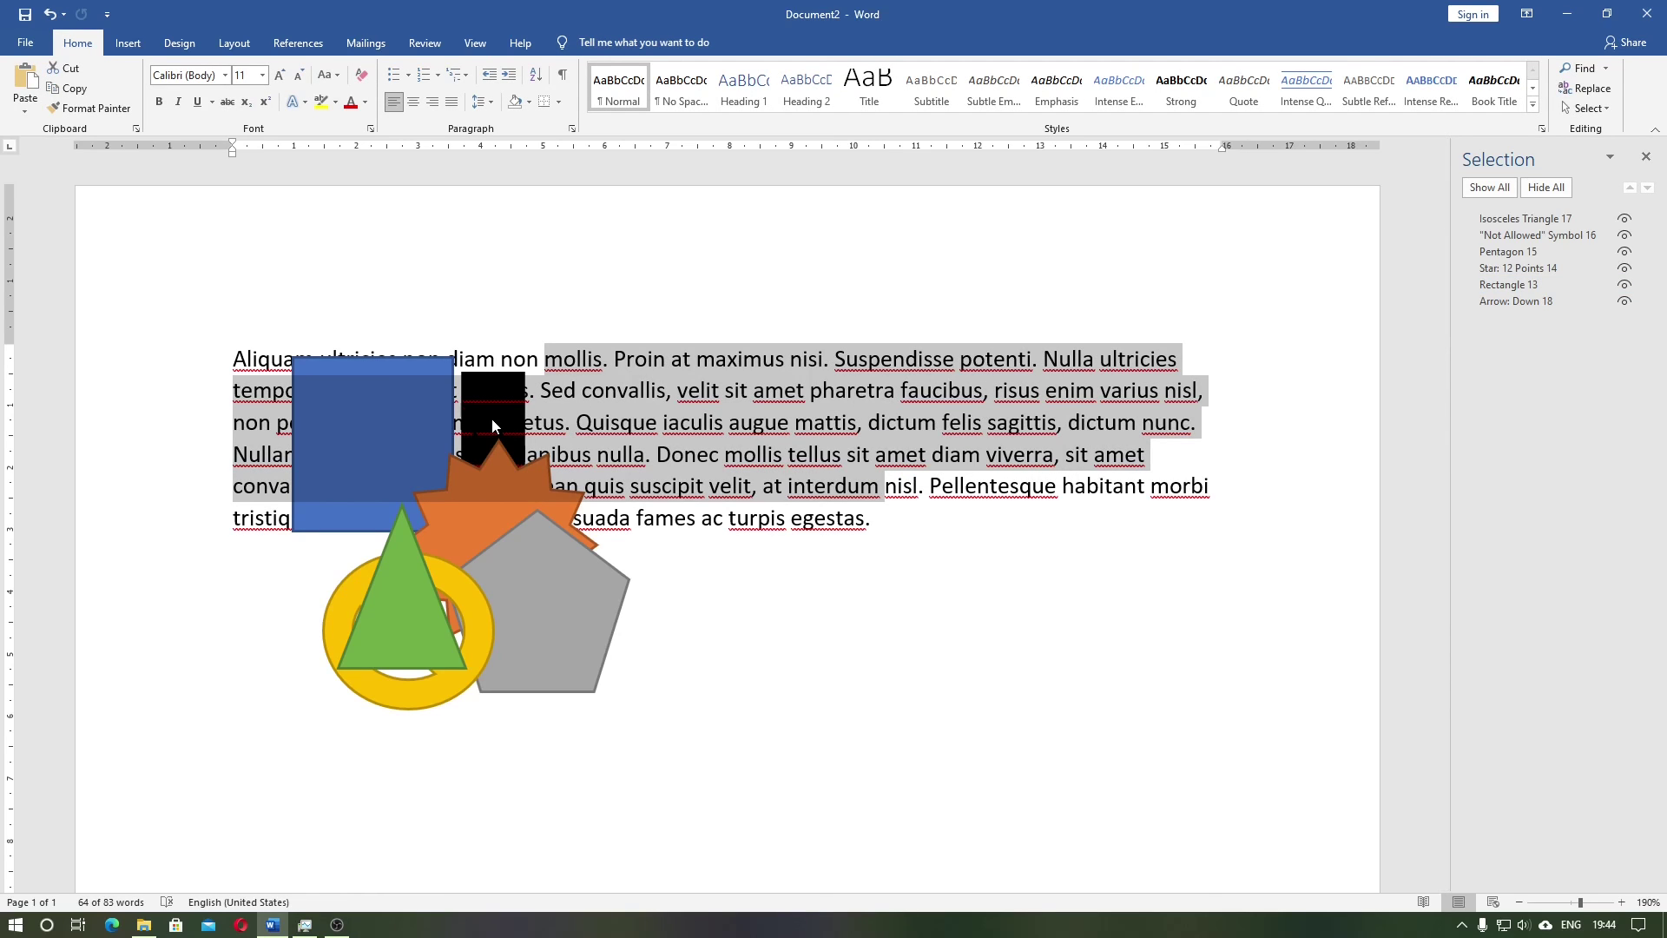
{"action": "left_click", "coordinate": [521, 507]}
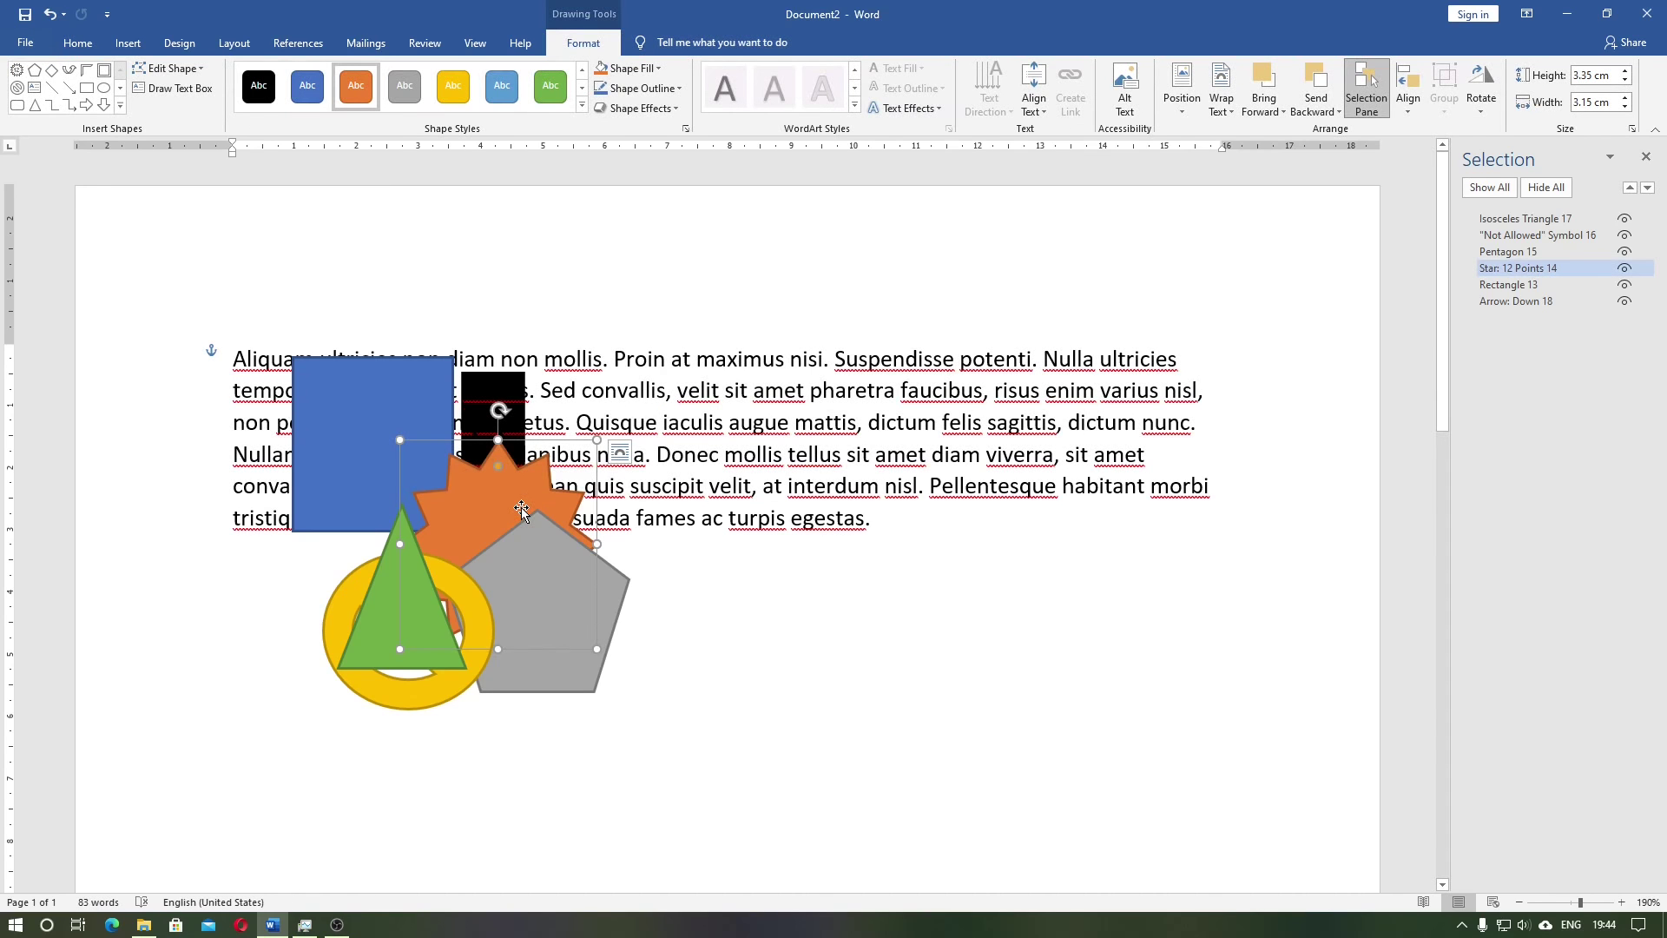
{"action": "left_click", "coordinate": [1316, 109]}
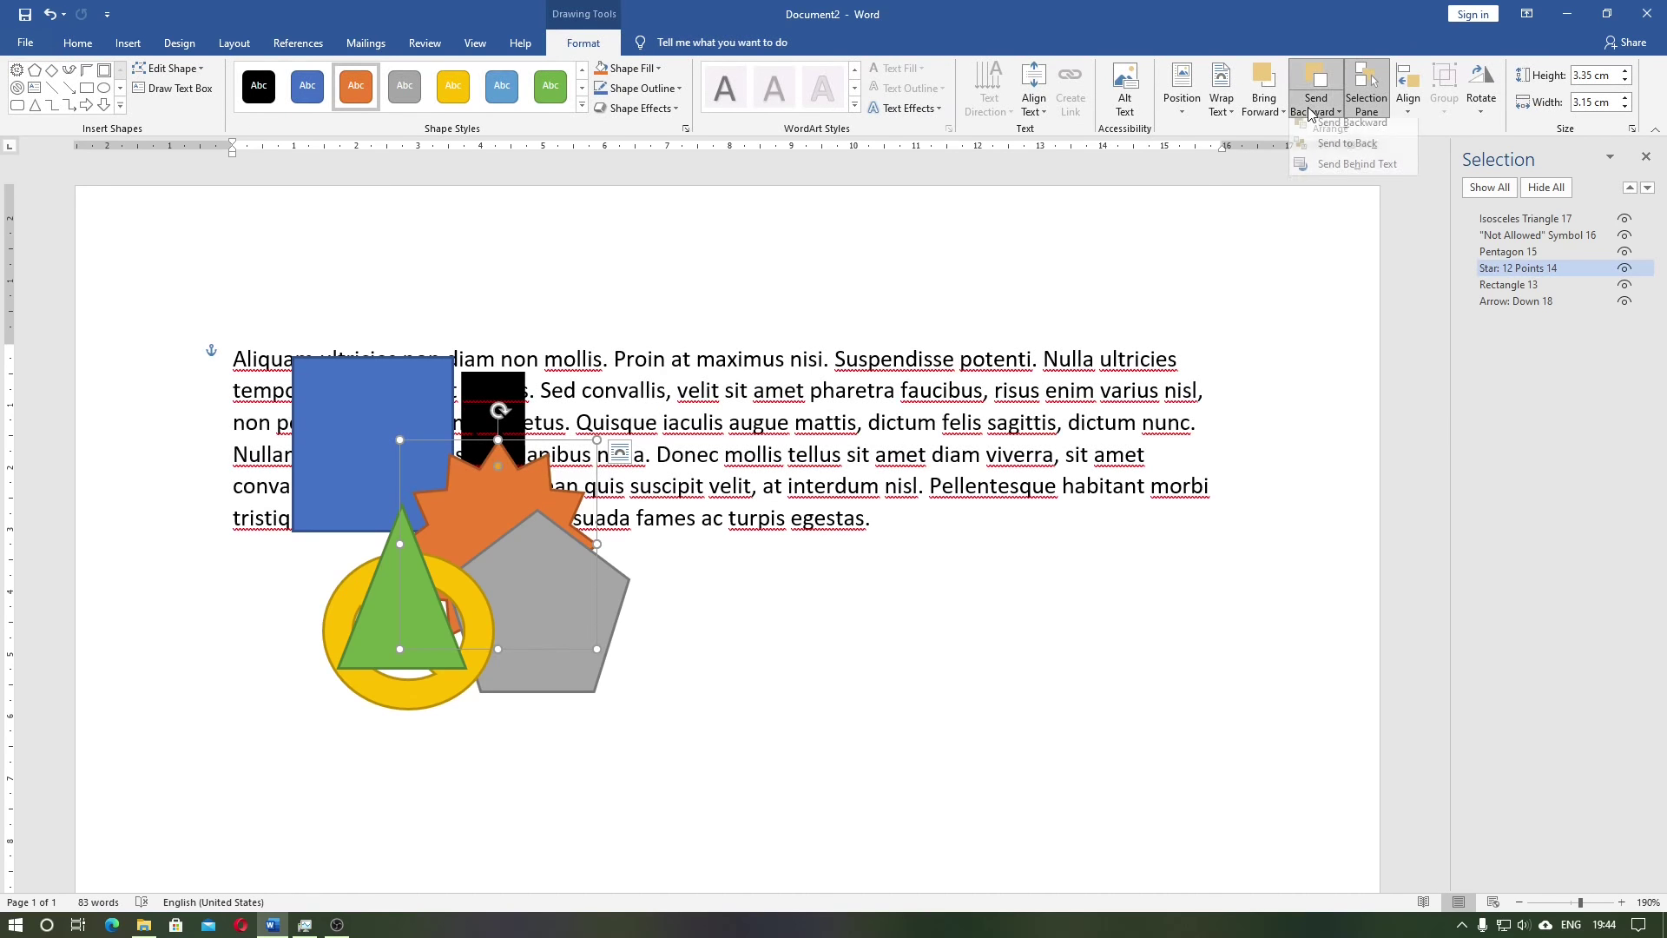
{"action": "left_click", "coordinate": [1332, 172]}
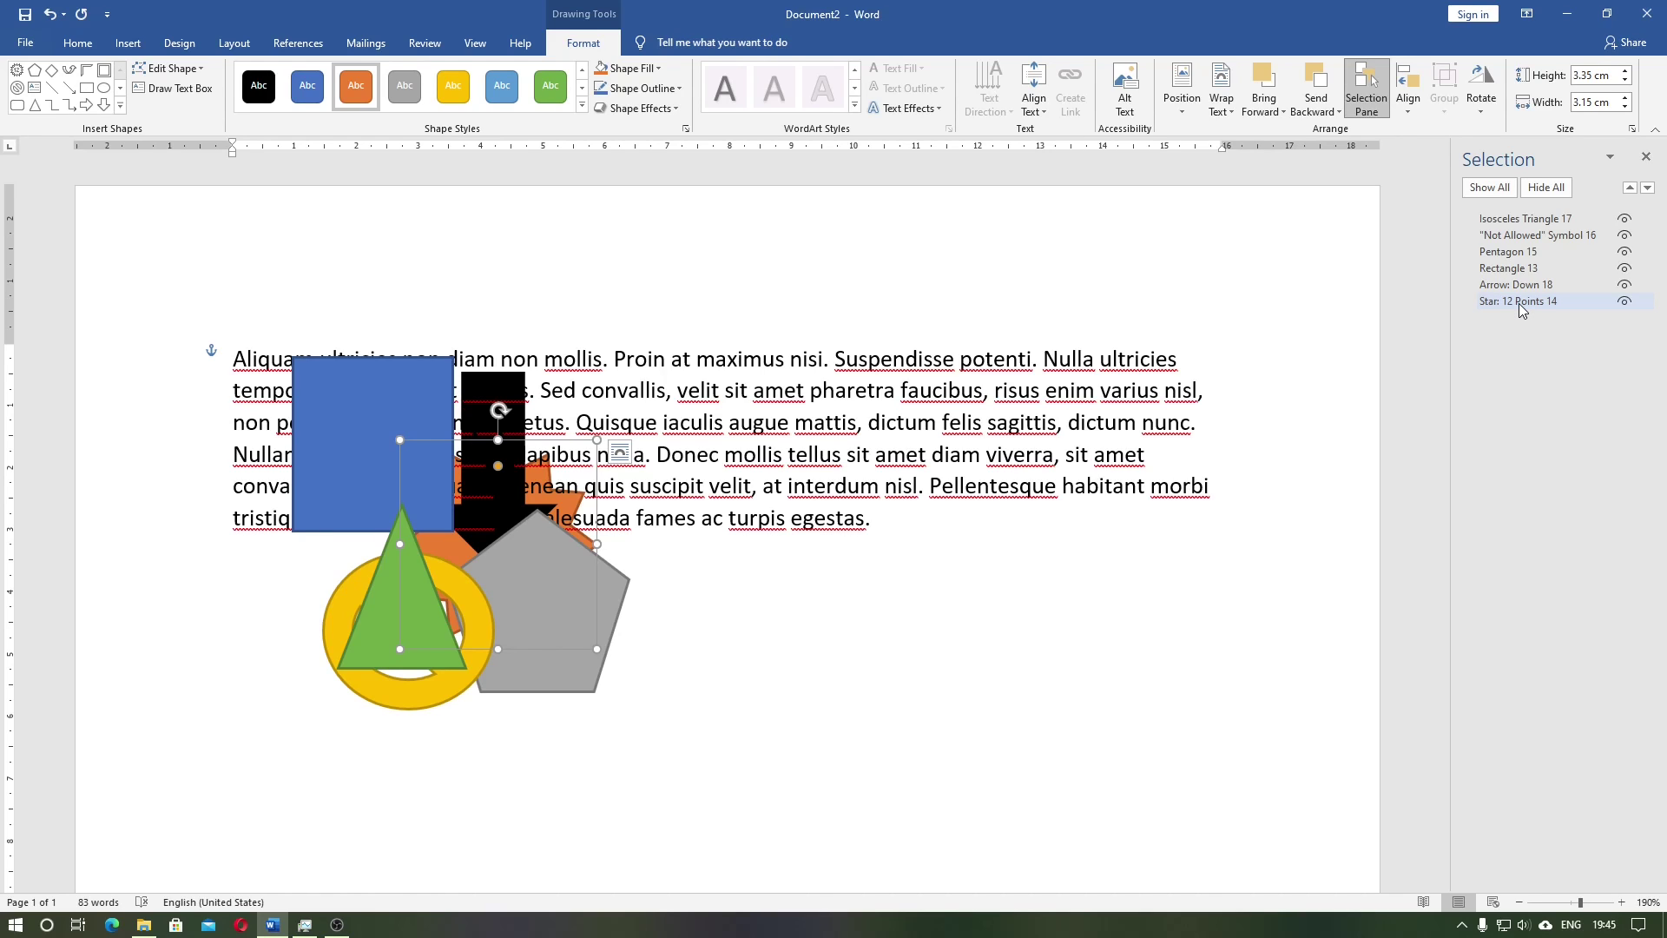
{"action": "left_click", "coordinate": [1267, 76]}
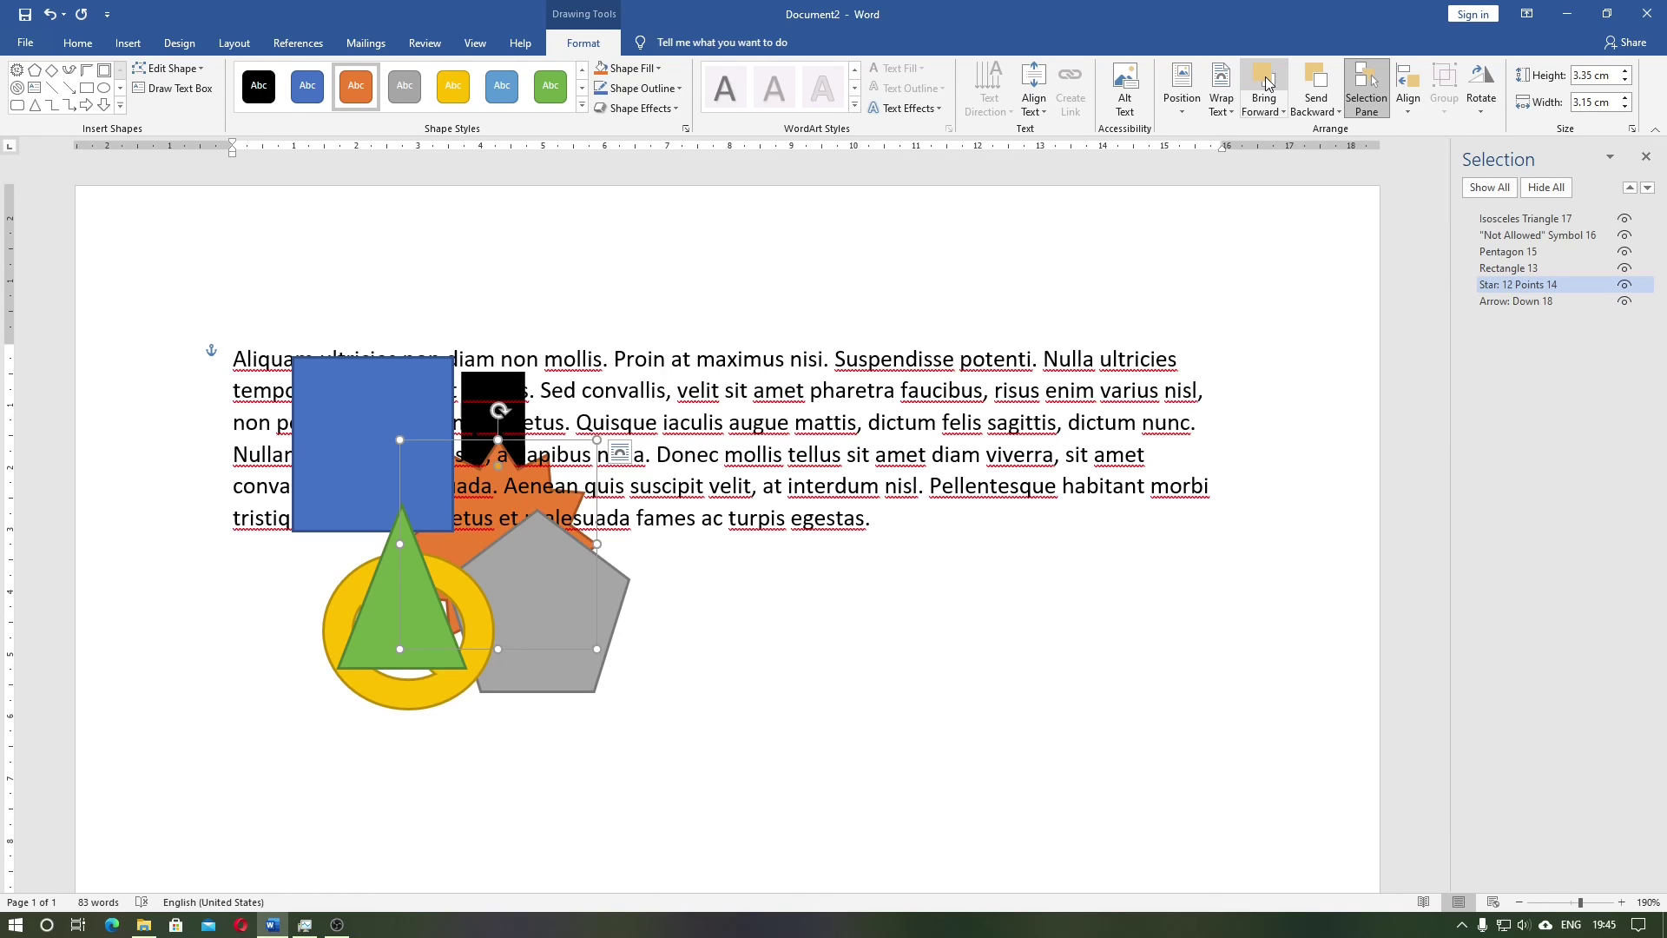
- Select Arrow: Down 18 in the Selection pane and move it one layer above the star
{"action": "left_click", "coordinate": [1551, 266]}
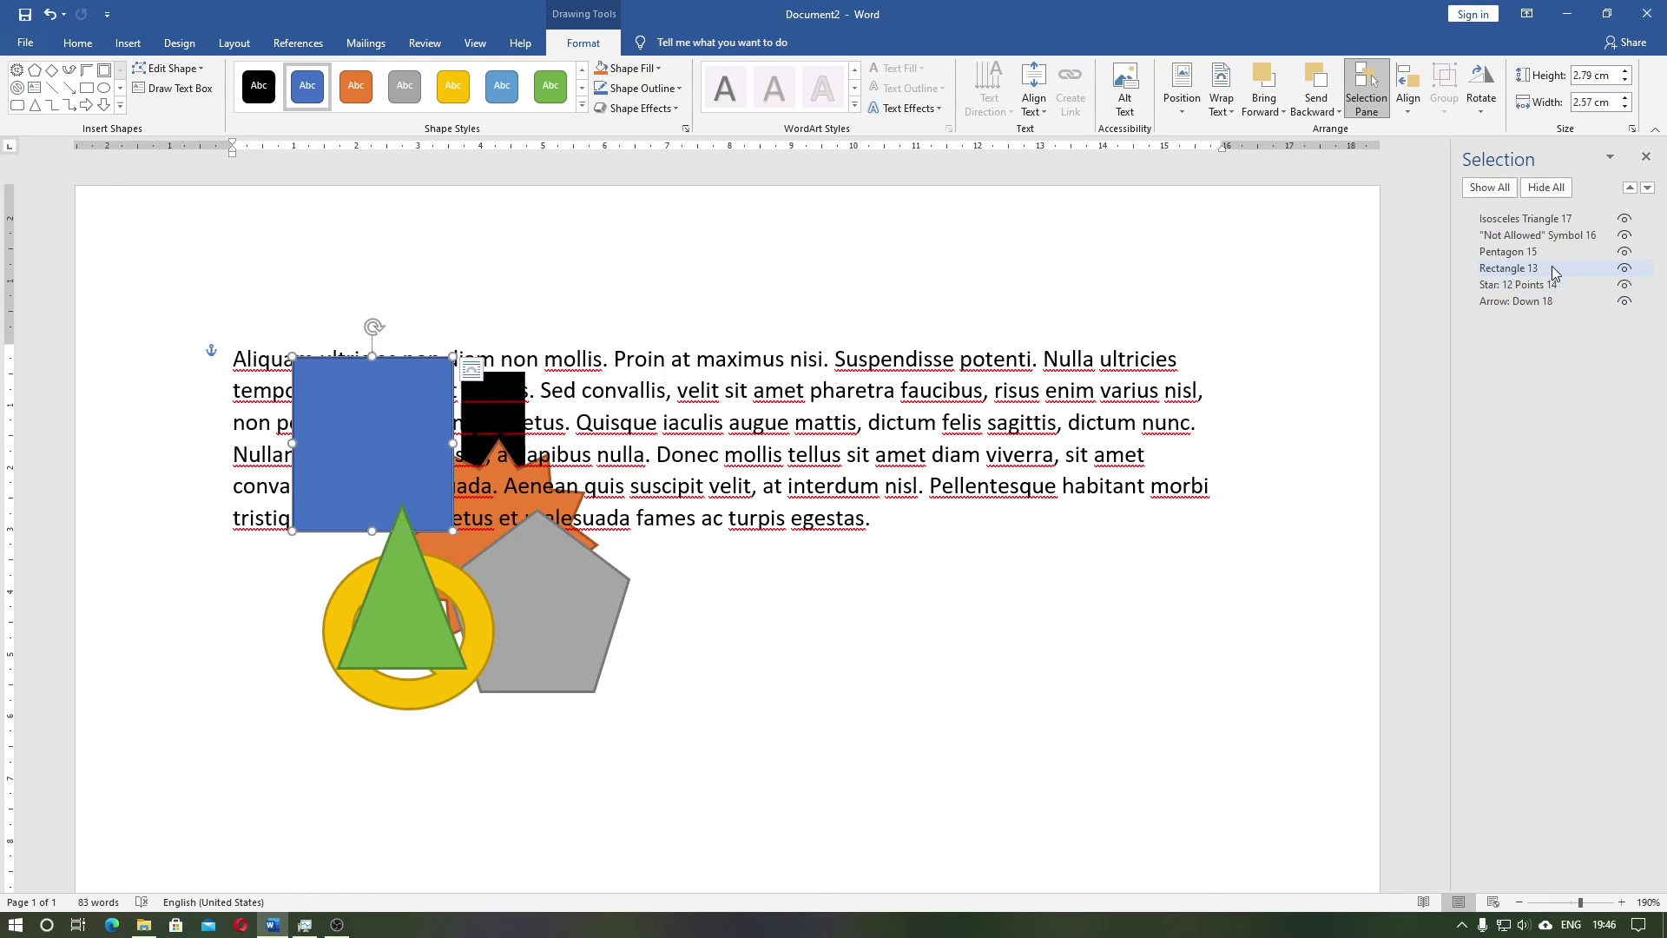
{"action": "left_click", "coordinate": [1546, 286]}
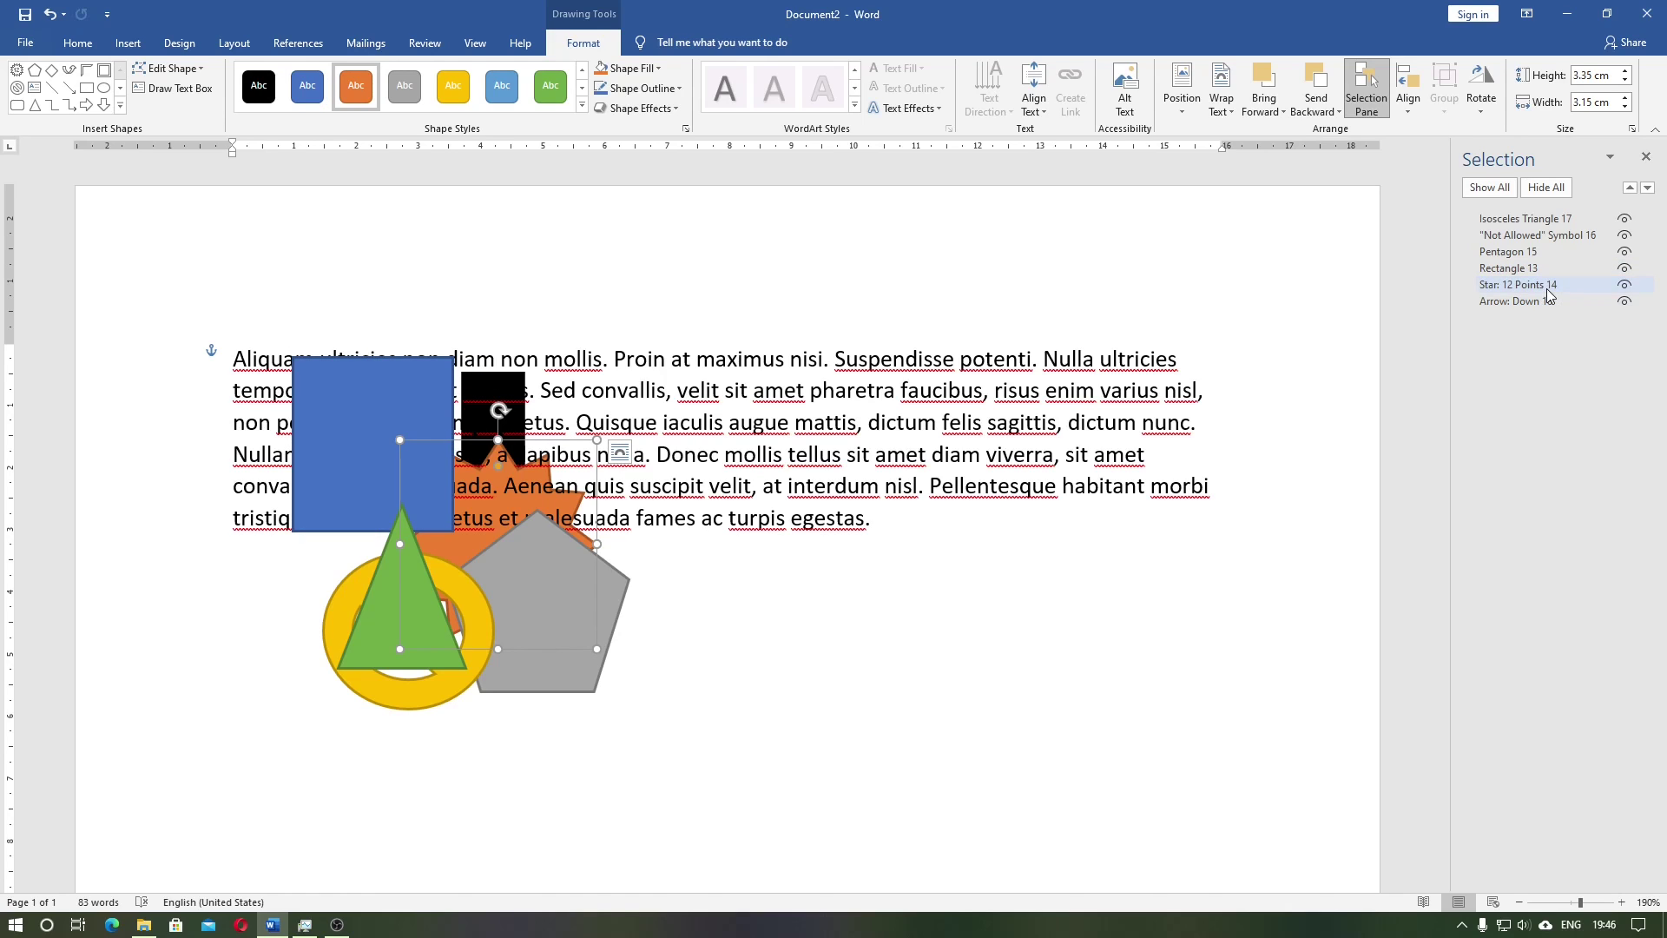
{"action": "left_click", "coordinate": [1547, 303]}
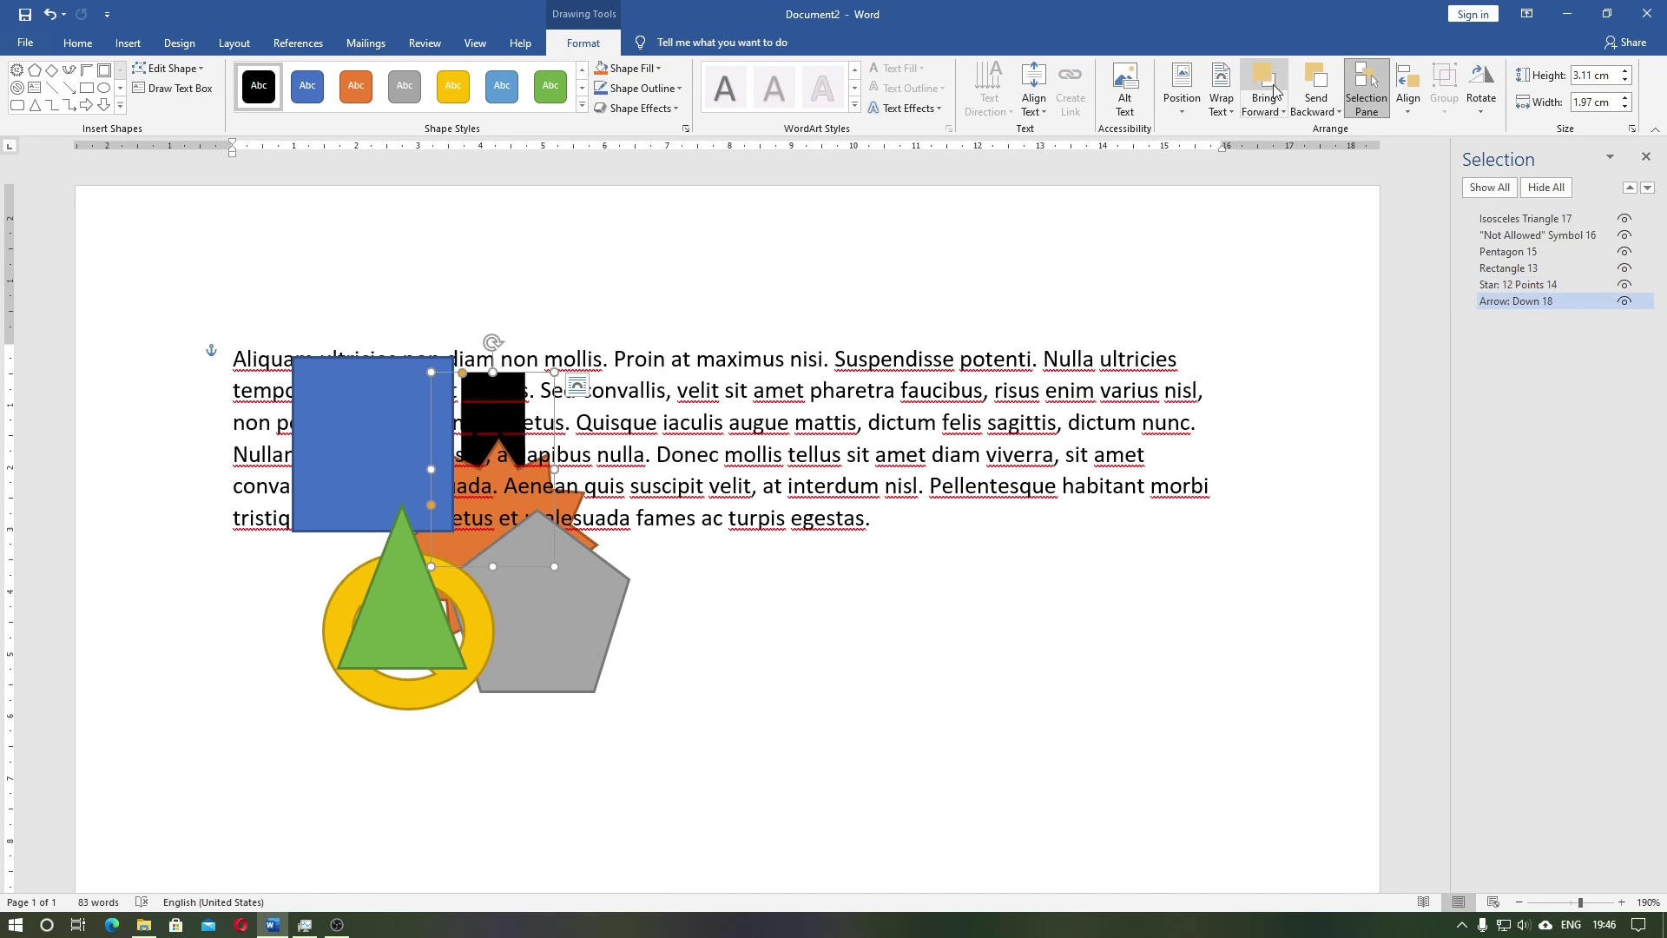
{"action": "left_click", "coordinate": [1631, 188]}
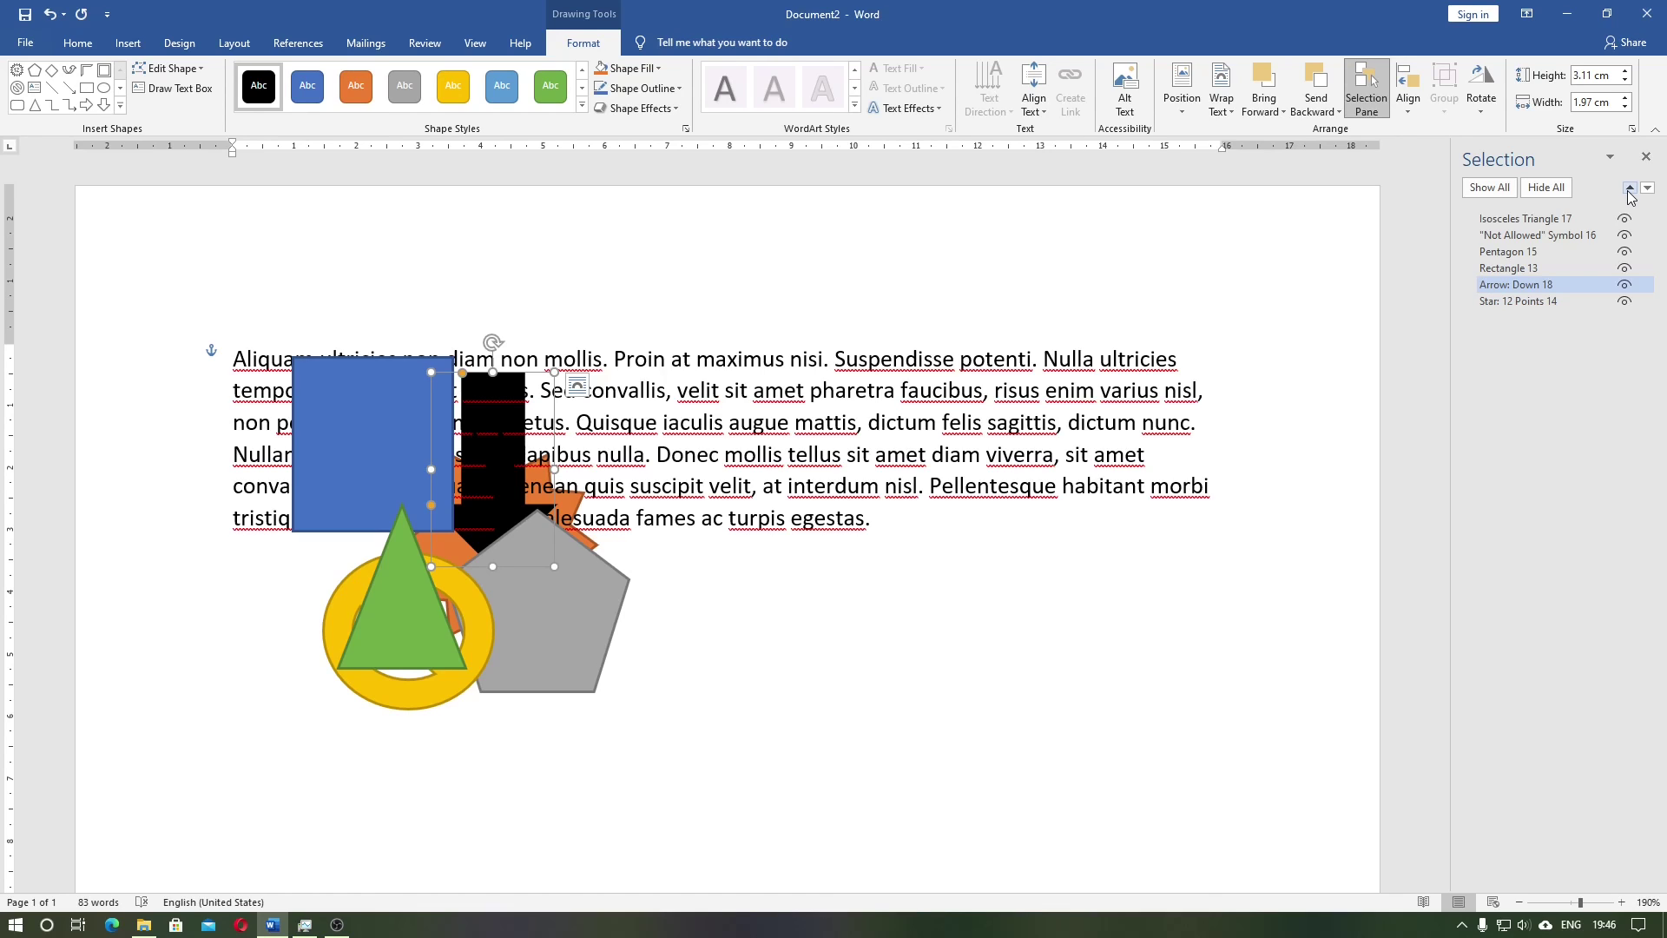
{"action": "left_click", "coordinate": [1331, 111]}
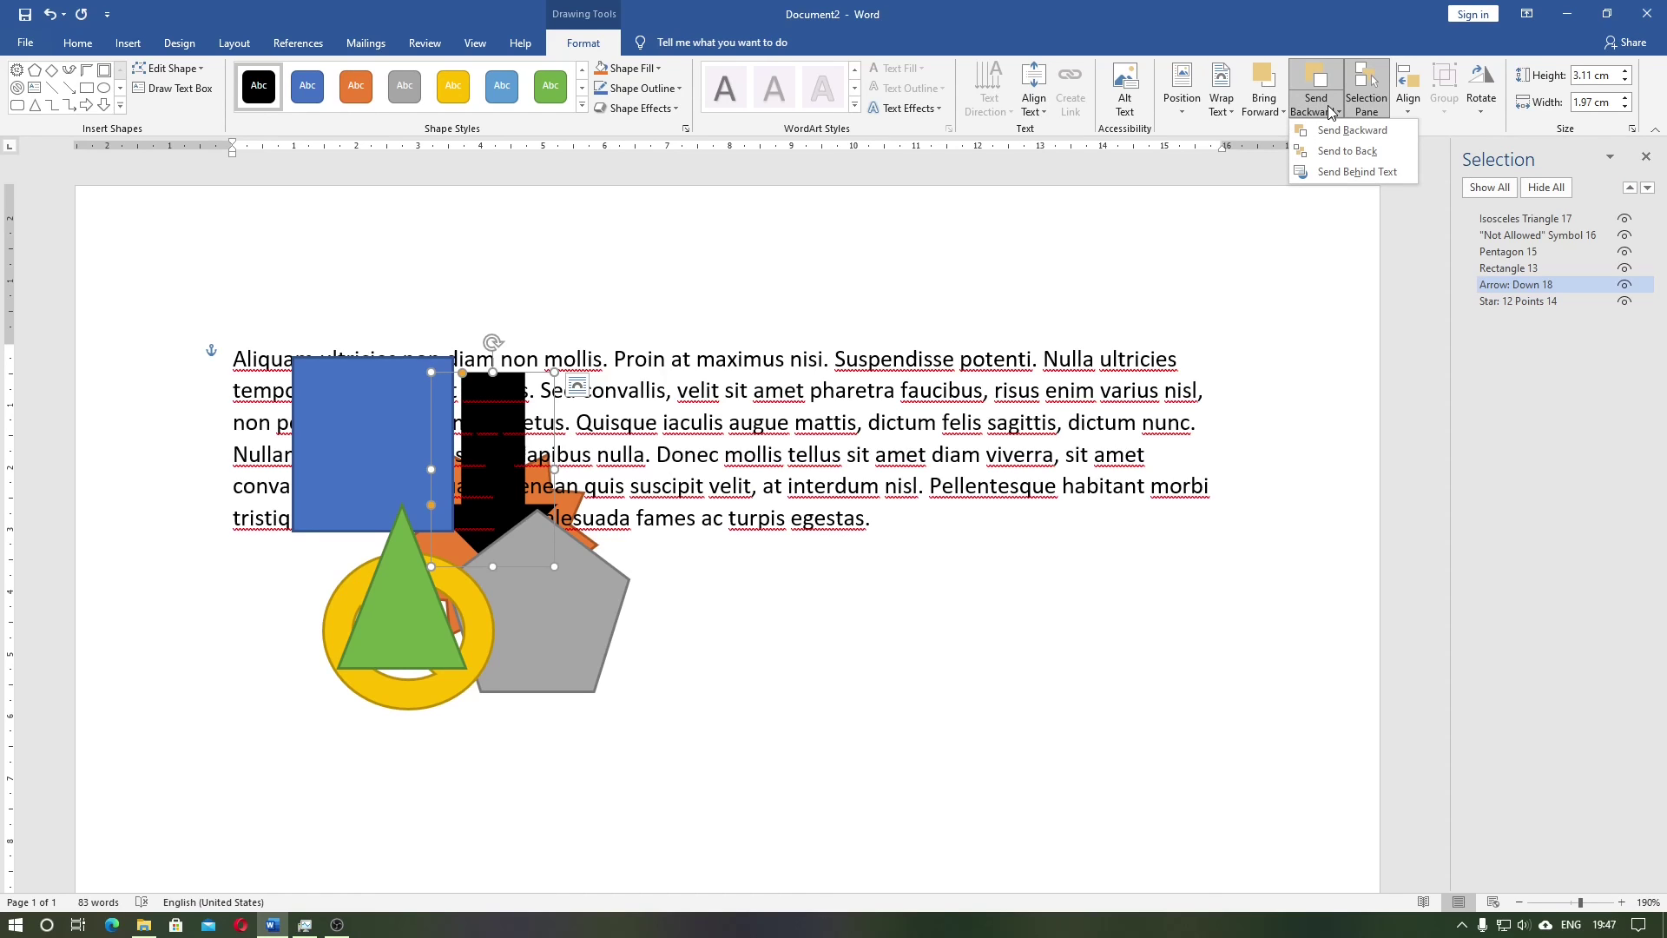
{"action": "left_click", "coordinate": [1570, 295]}
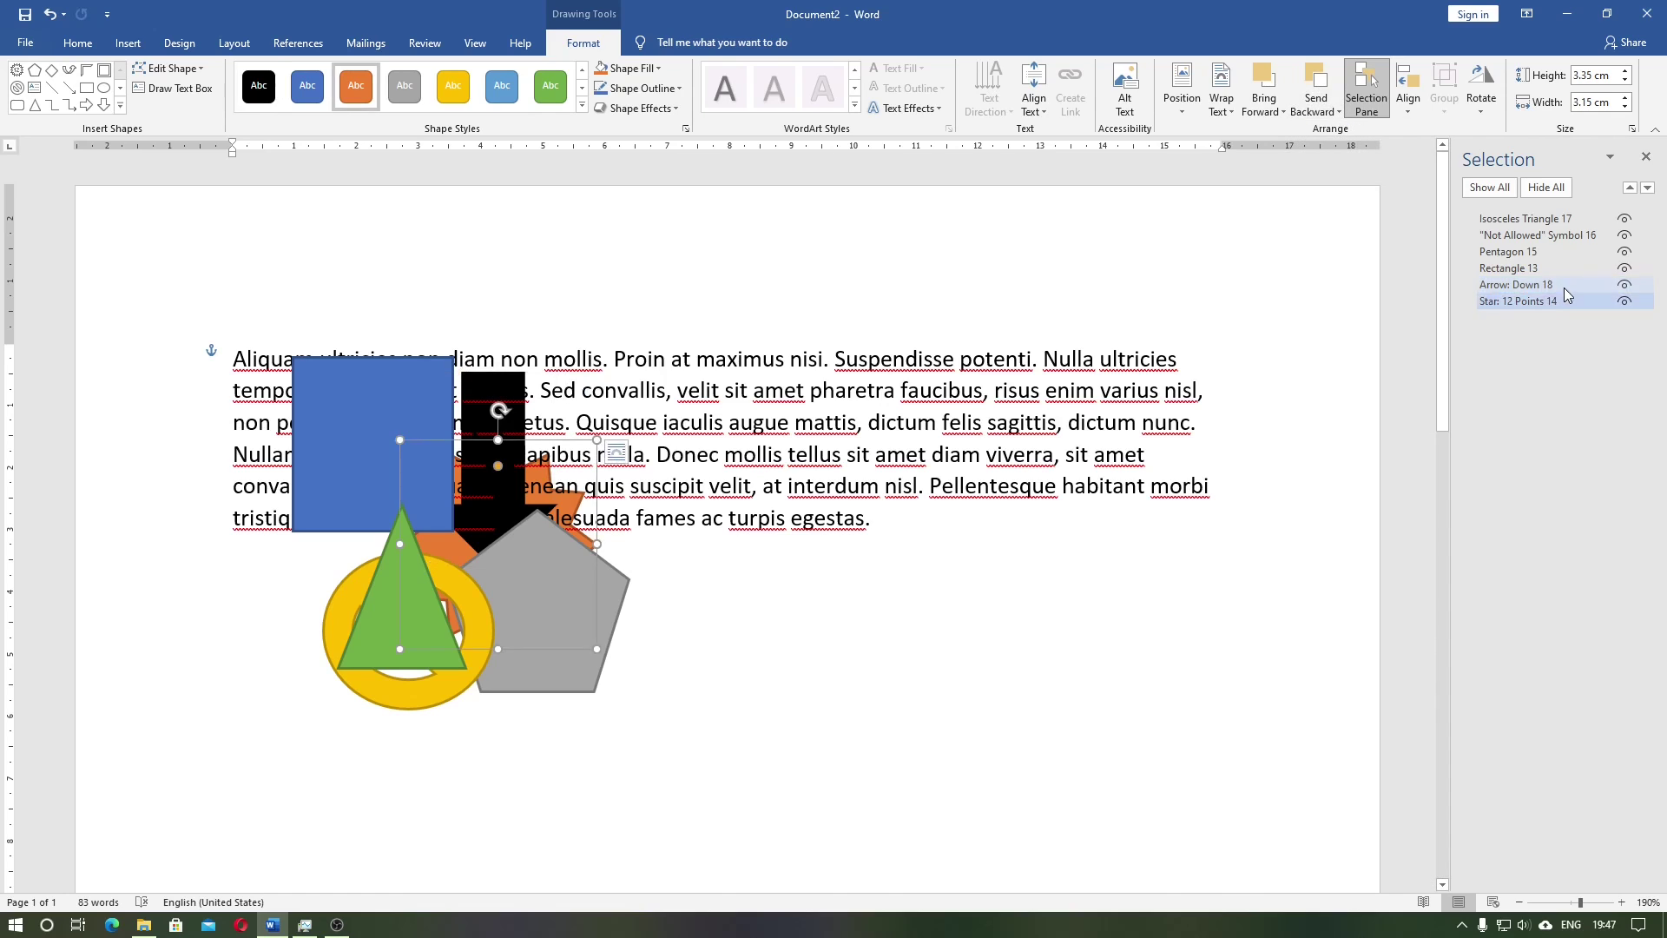
{"action": "mouse_move", "coordinate": [1559, 297]}
{"action": "left_mouse_down"}
{"action": "mouse_move", "coordinate": [1555, 281]}
{"action": "mouse_move", "coordinate": [1551, 305]}
{"action": "left_mouse_up"}
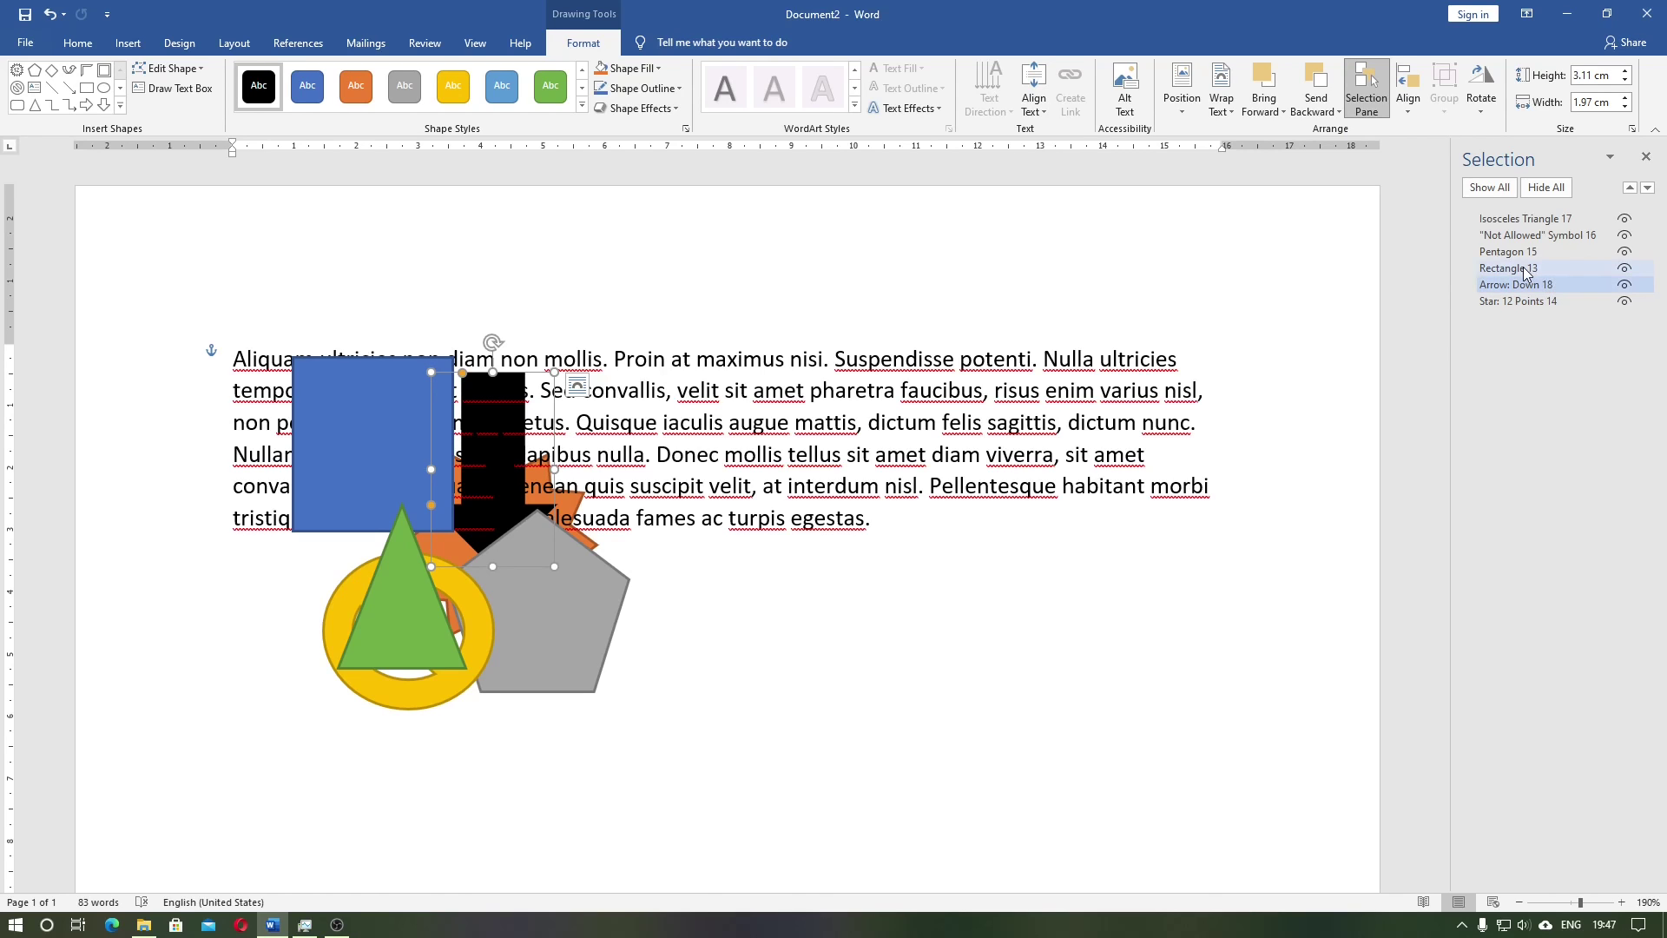
- Bring the arrow in front of text, then send it back four layers to just above the star
{"action": "left_click", "coordinate": [1263, 104]}
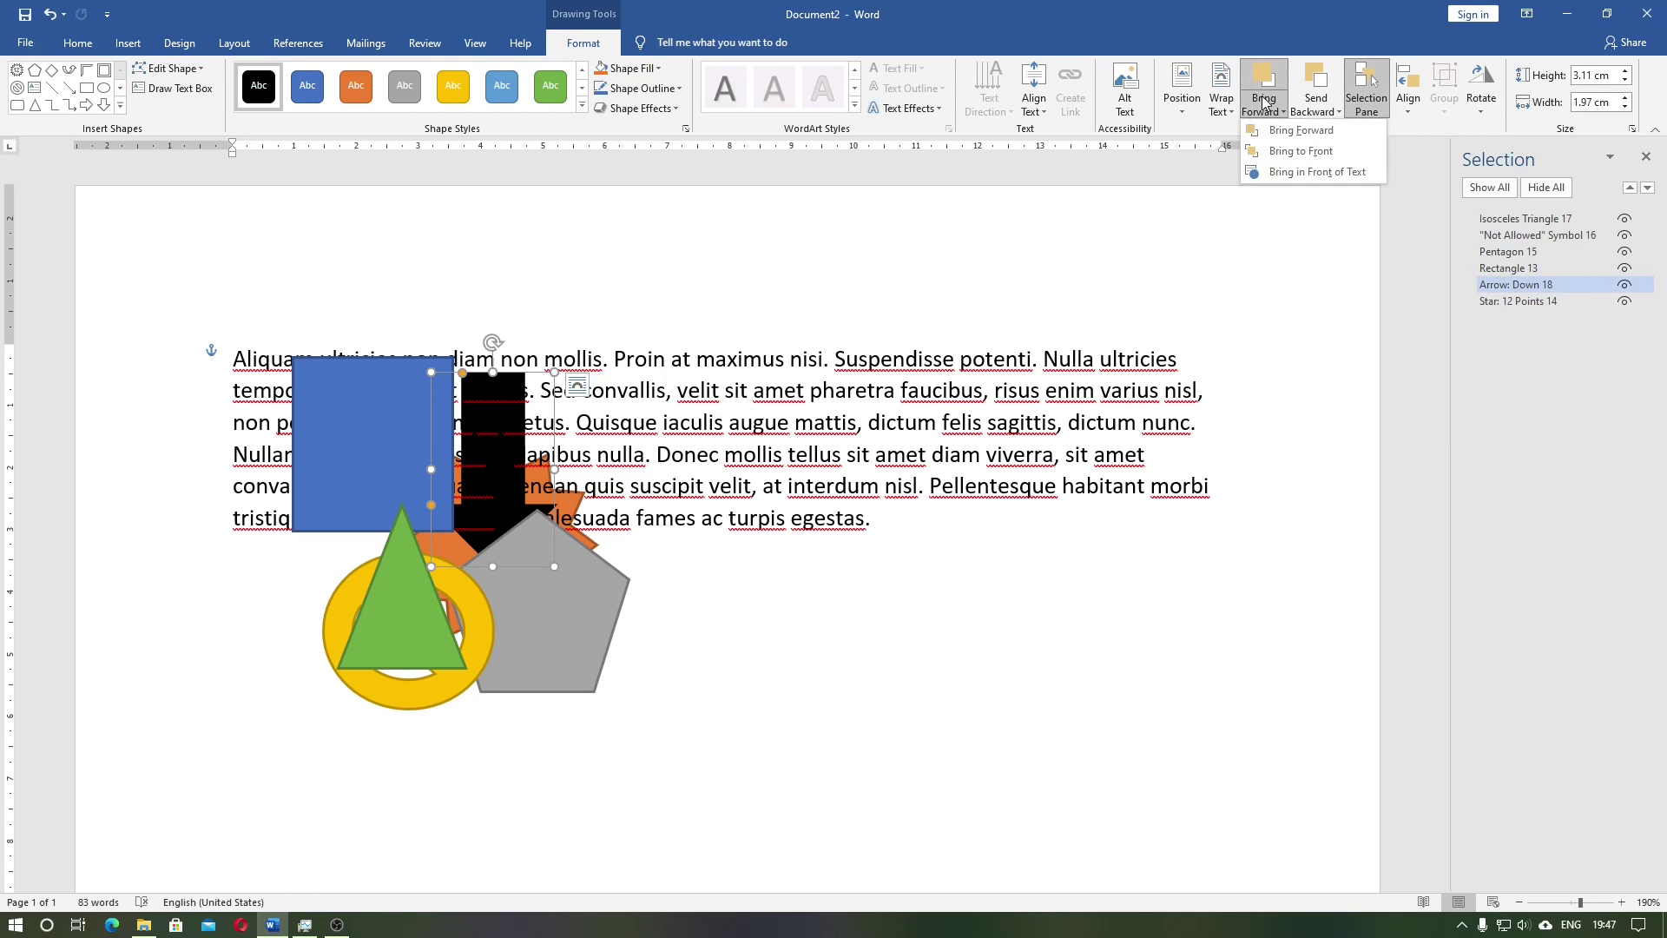
{"action": "left_click", "coordinate": [1278, 174]}
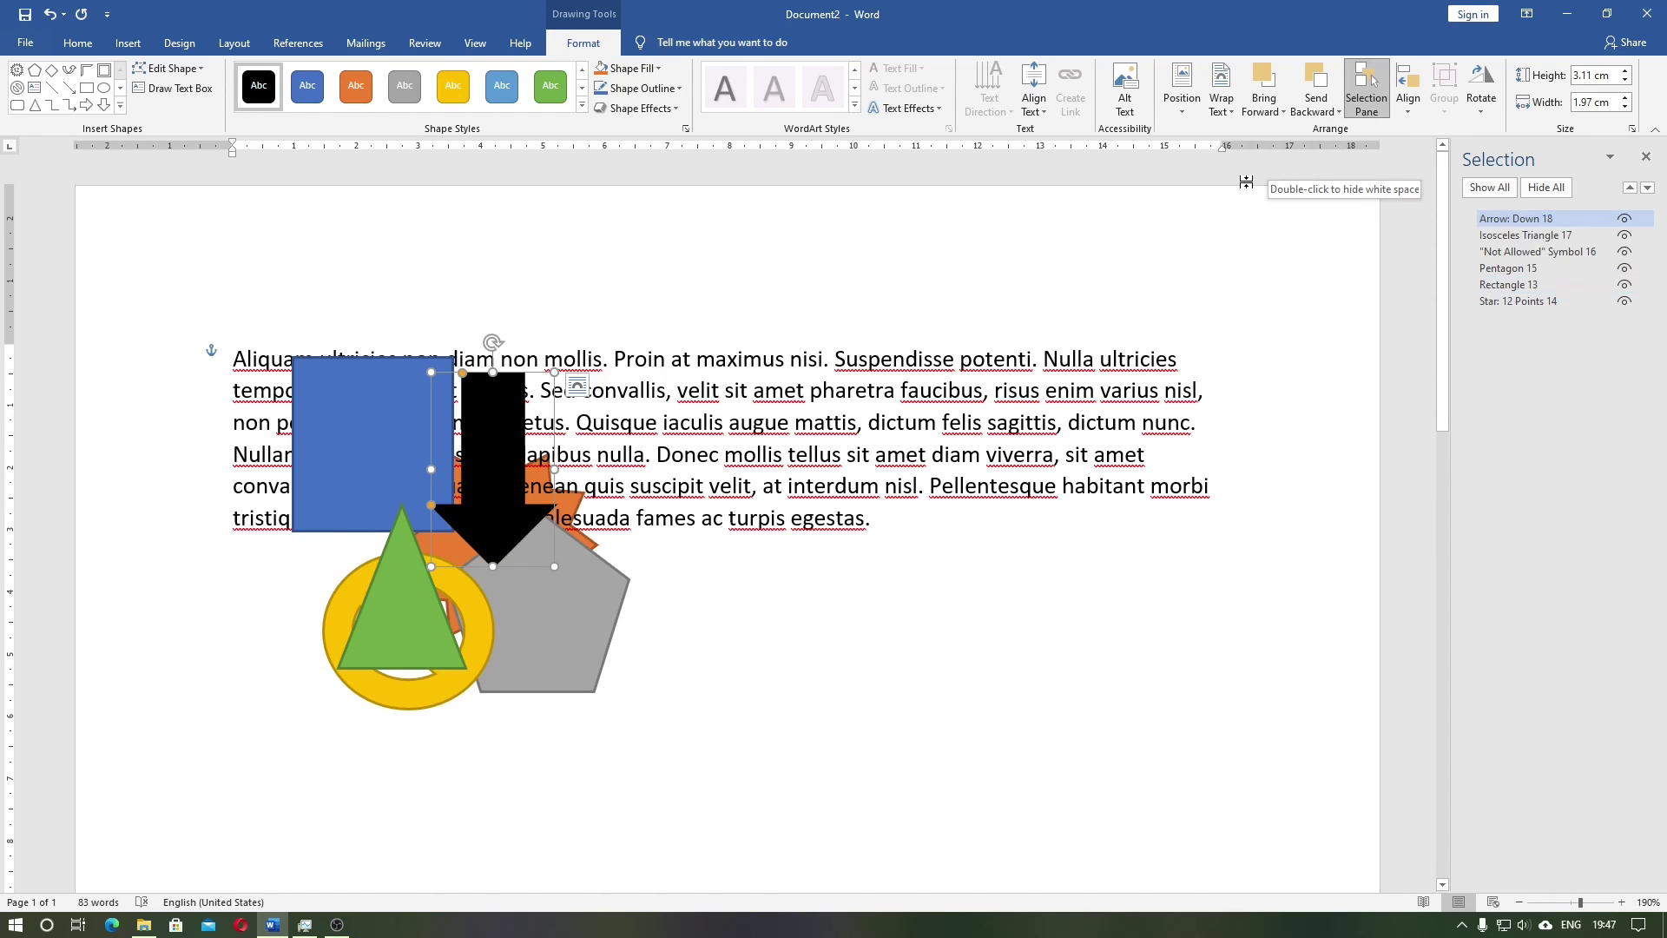
{"action": "left_click", "coordinate": [1315, 83]}
{"action": "left_click", "coordinate": [1316, 82]}
{"action": "left_click", "coordinate": [1316, 83]}
{"action": "left_click", "coordinate": [1315, 82]}
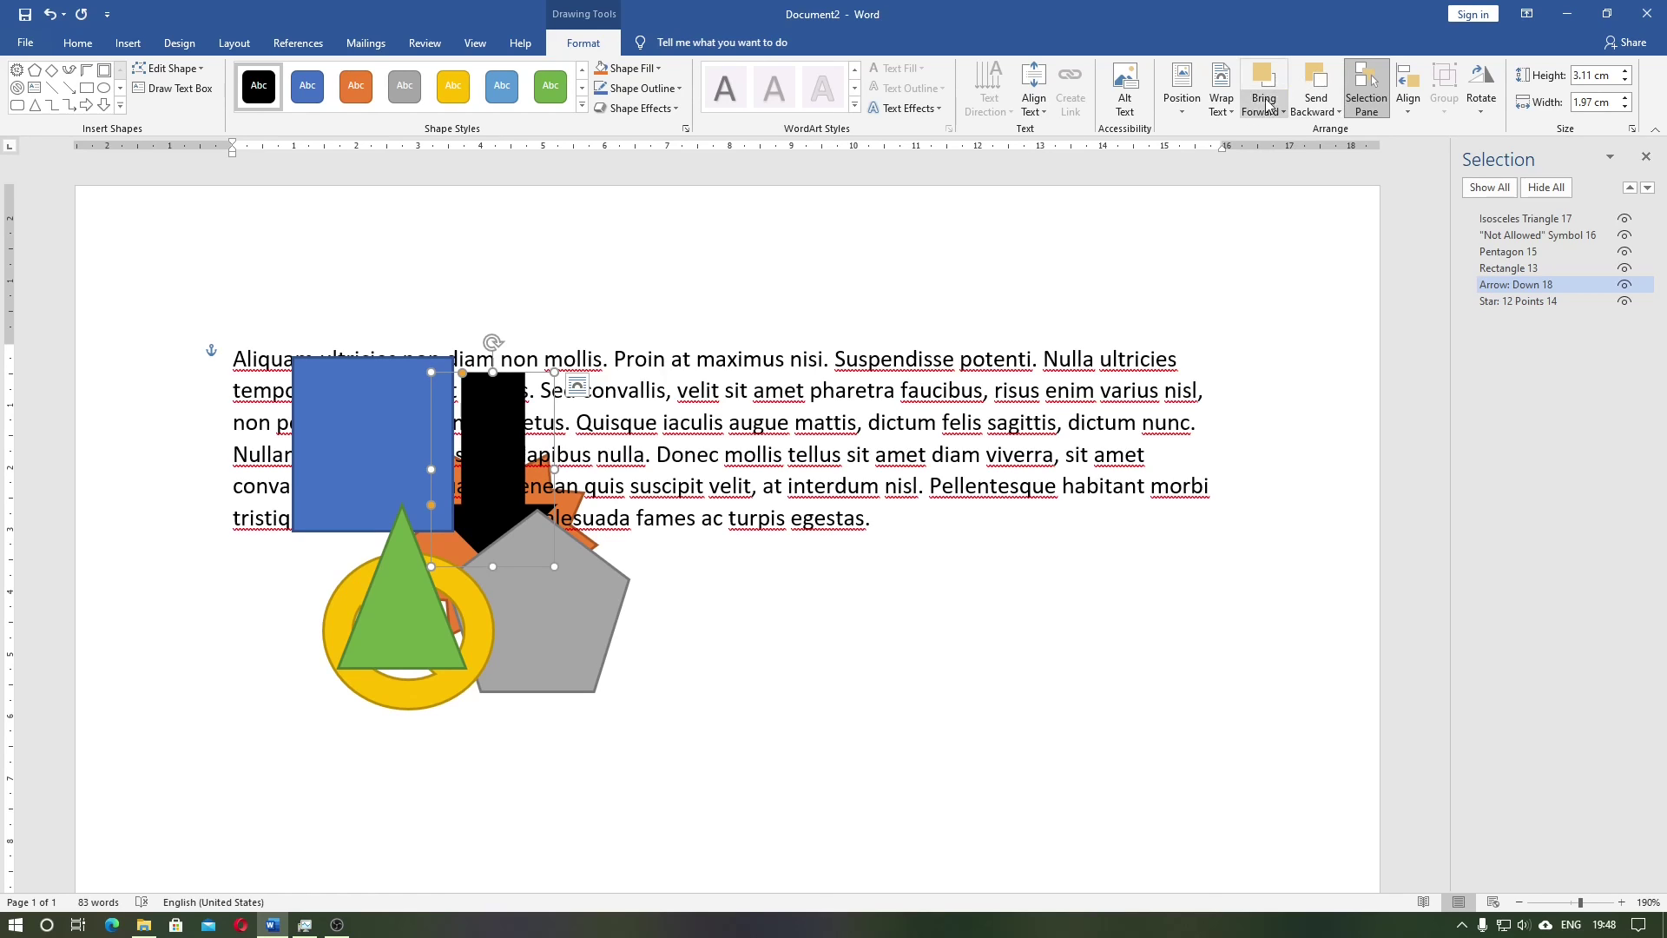
{"action": "left_click", "coordinate": [599, 608]}
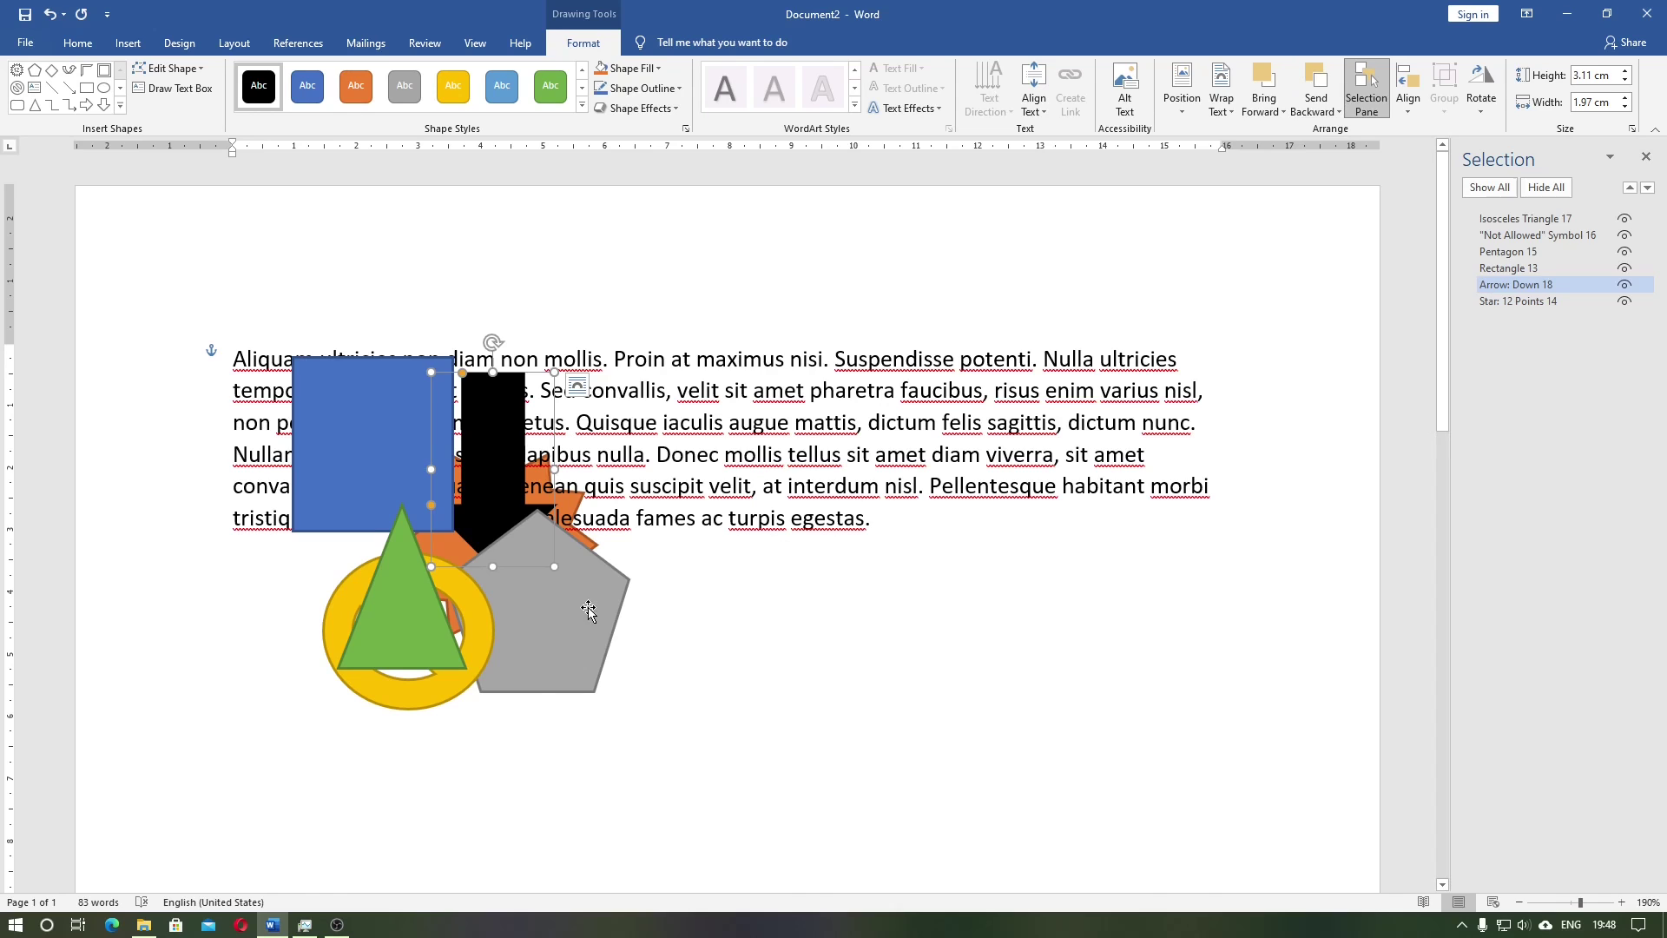
- Send Pentagon 15 behind the text
{"action": "left_click", "coordinate": [1316, 106]}
{"action": "left_click", "coordinate": [1356, 171]}
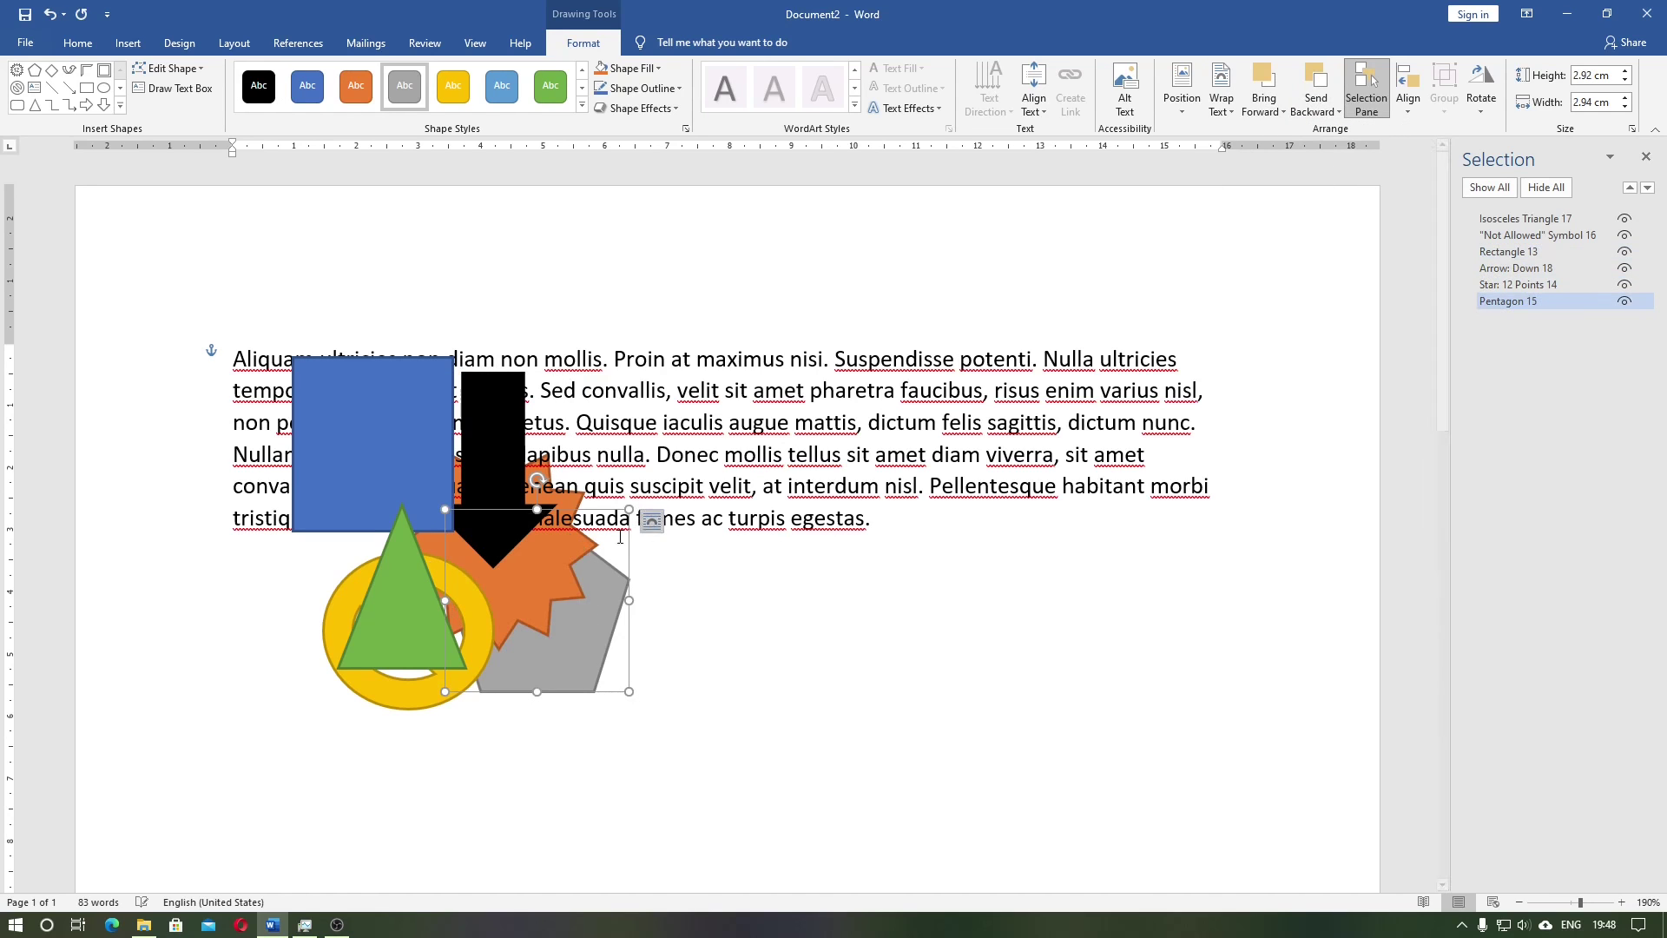
{"action": "left_click", "coordinate": [404, 553]}
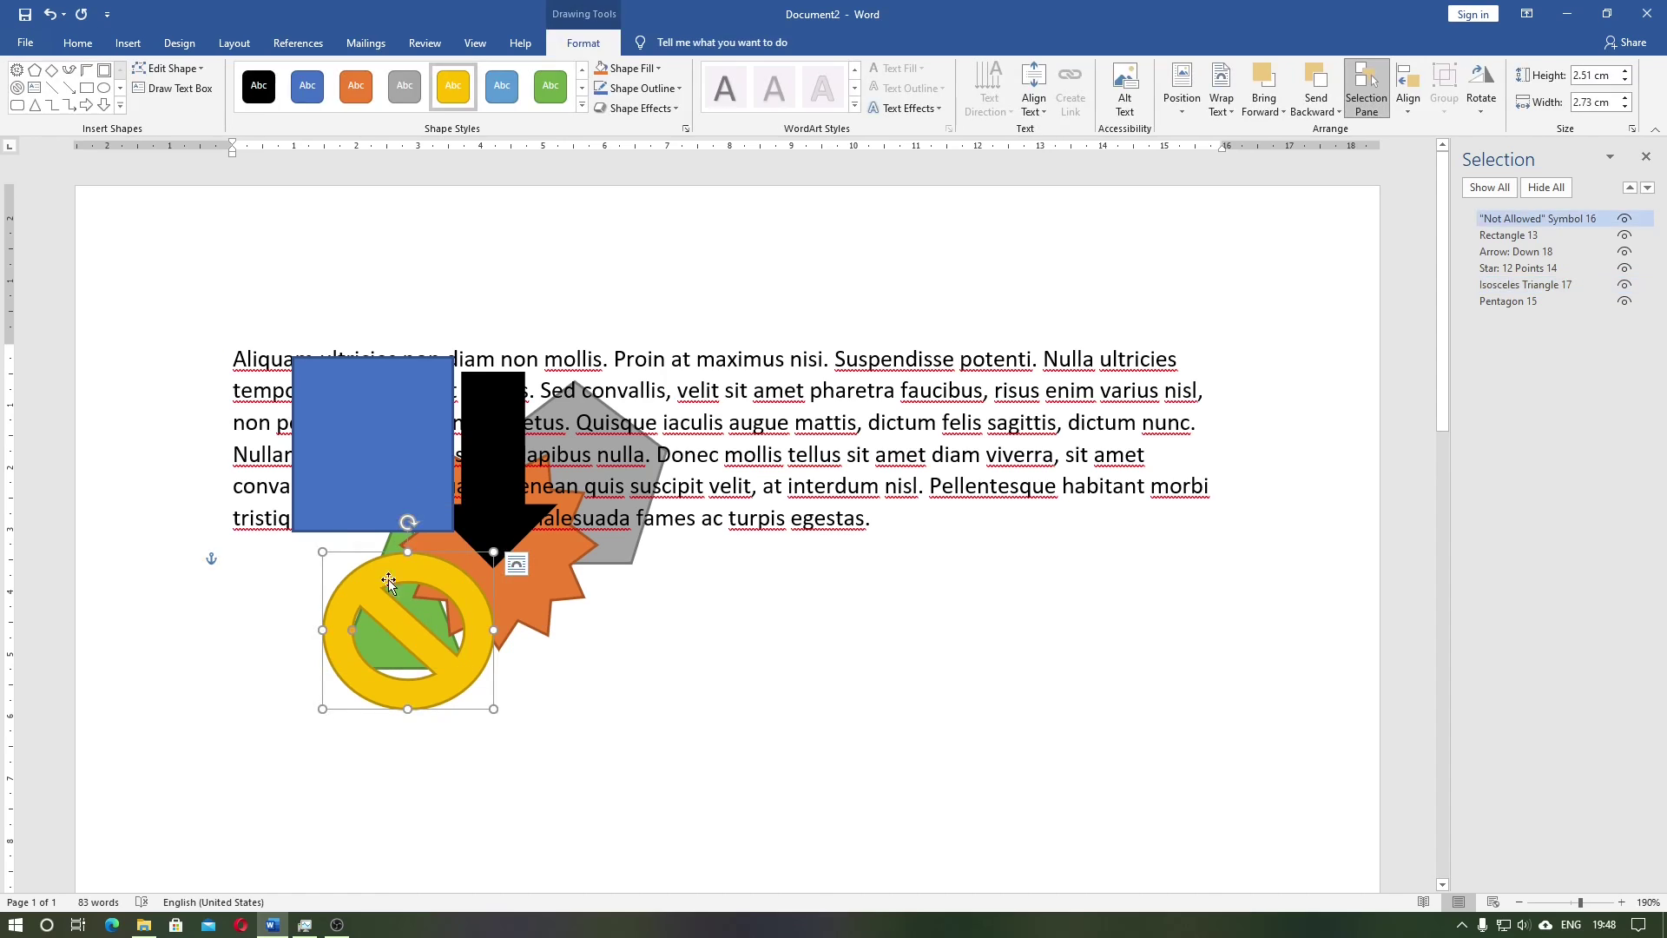
- Move the green triangle up and right, and layer it above the star and pentagon
{"action": "left_click", "coordinate": [388, 580]}
{"action": "left_click", "coordinate": [405, 552]}
{"action": "left_click_drag", "start_coordinate": [405, 553], "coordinate": [613, 463]}
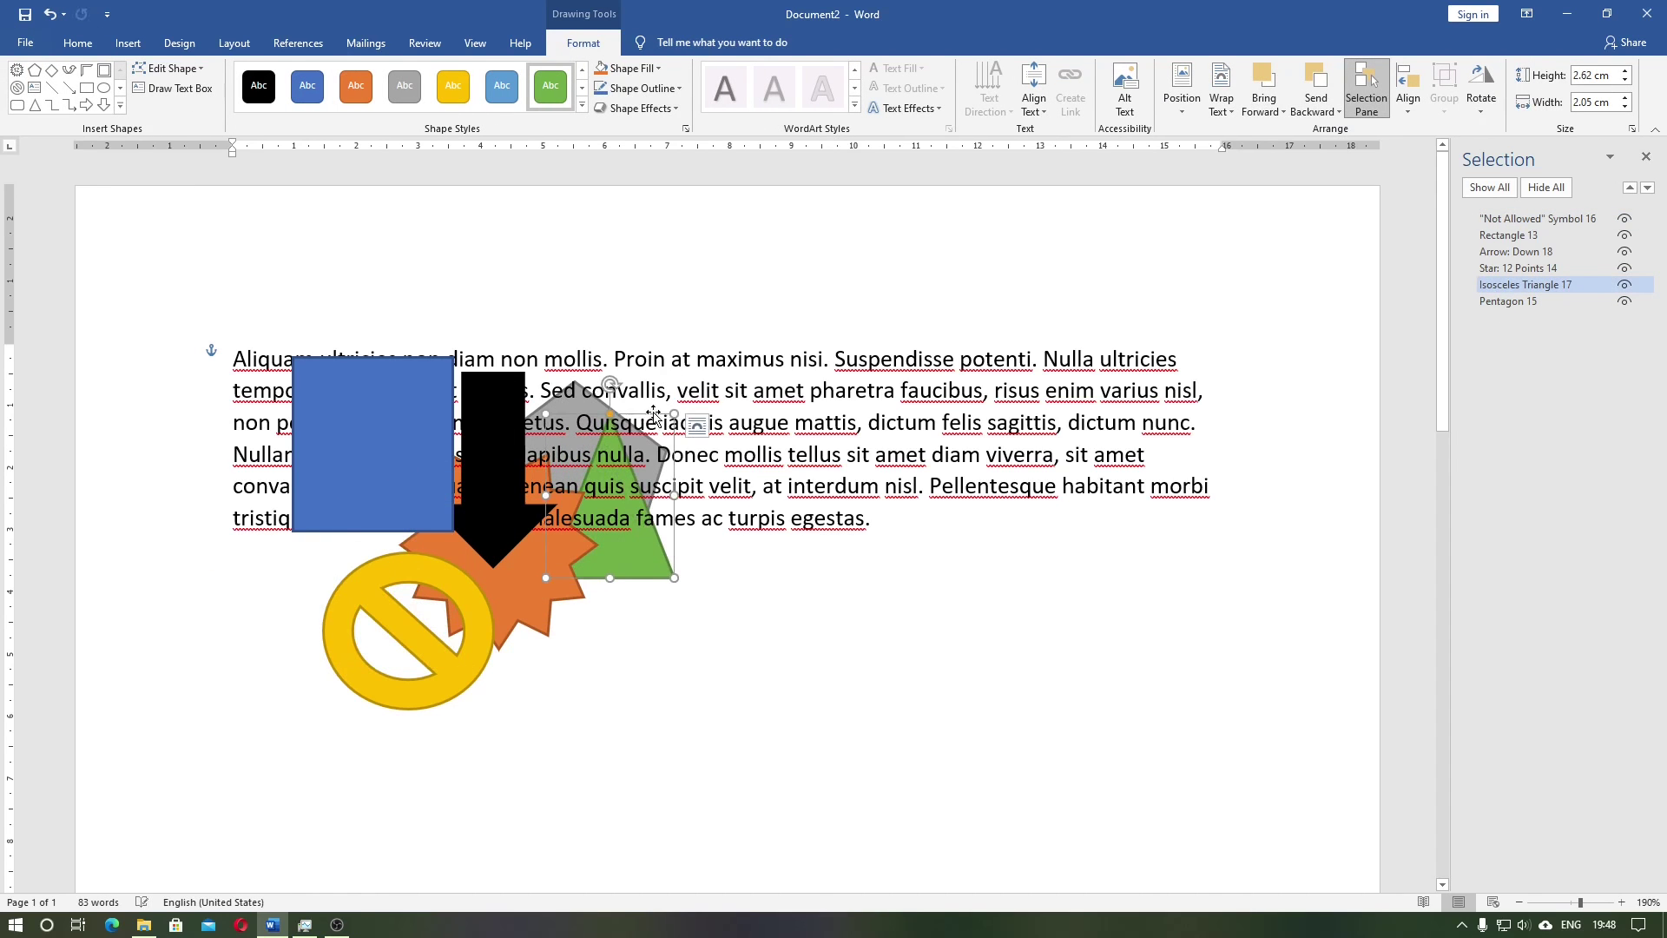
{"action": "left_click", "coordinate": [1632, 189]}
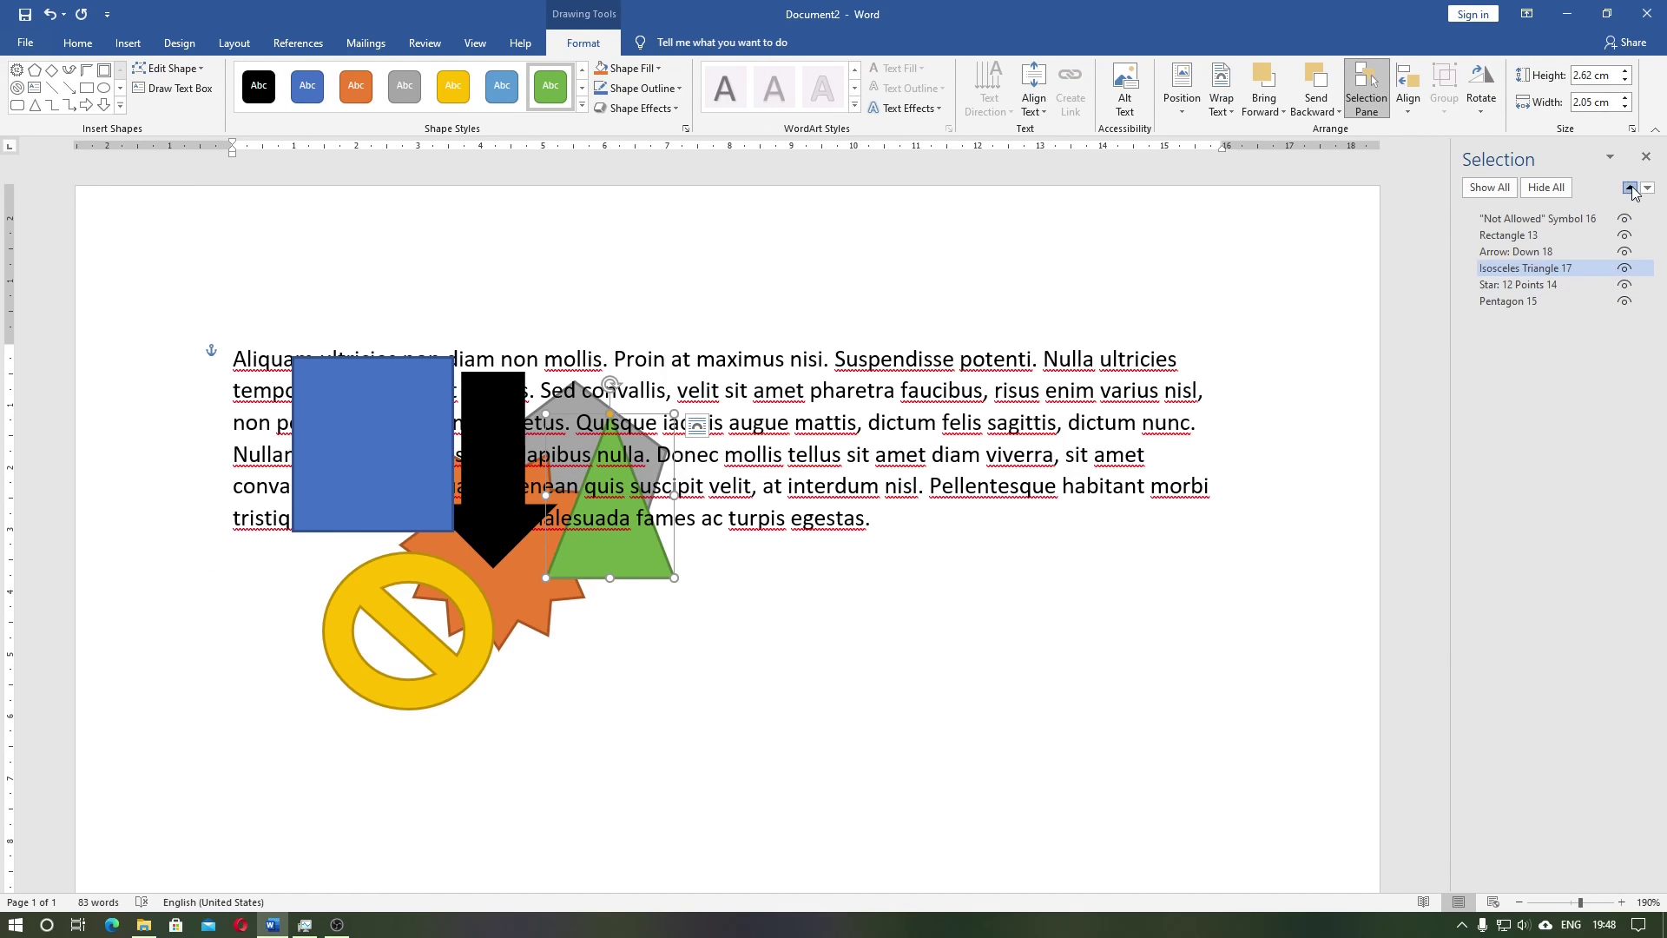
{"action": "left_click", "coordinate": [1648, 188]}
{"action": "left_click", "coordinate": [1648, 188]}
{"action": "left_click_drag", "start_coordinate": [1526, 301], "coordinate": [1580, 259]}
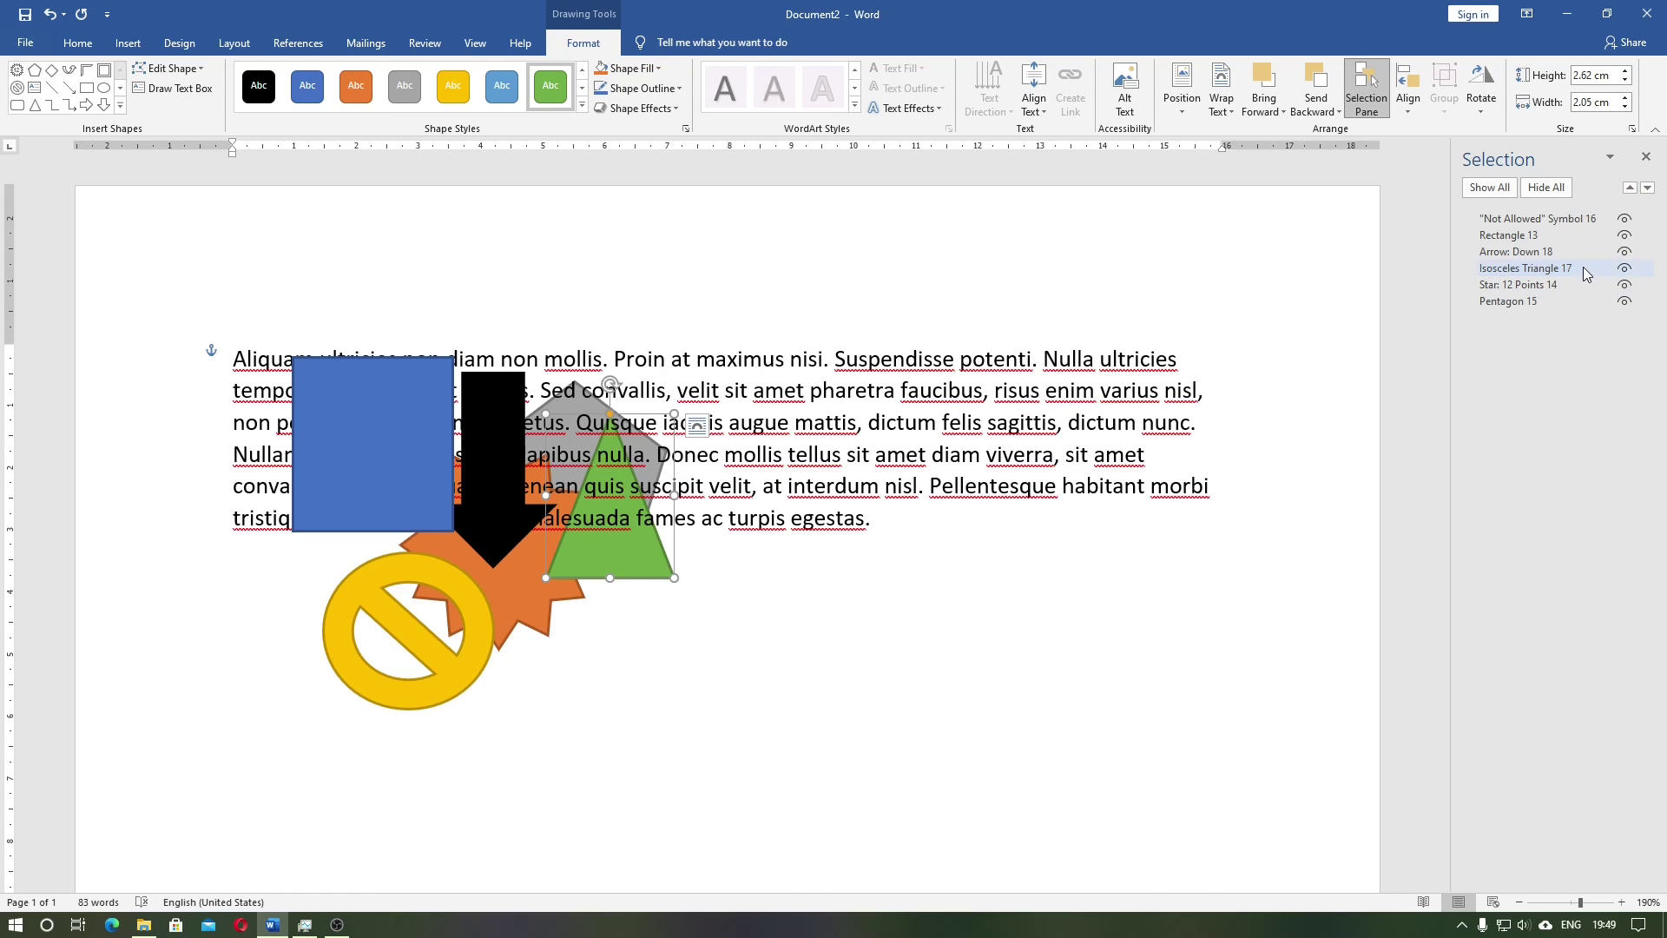
- Reorder the black down arrow so it sits just beneath the blue rectangle
{"action": "left_click", "coordinate": [1576, 252]}
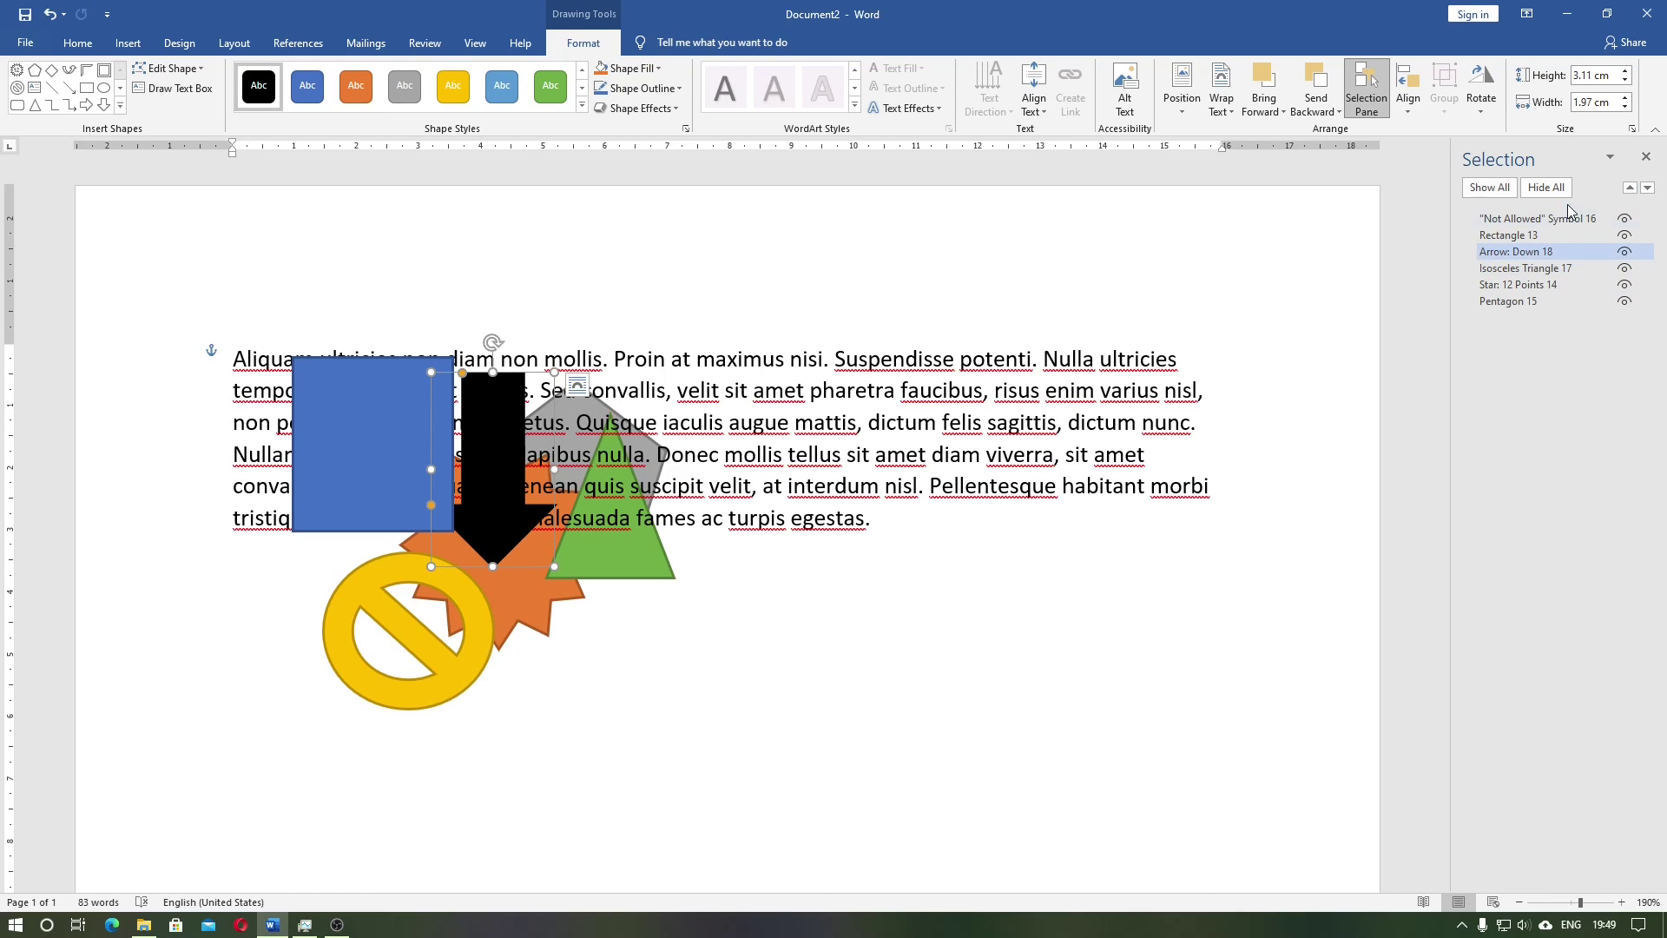
{"action": "left_click", "coordinate": [1631, 188]}
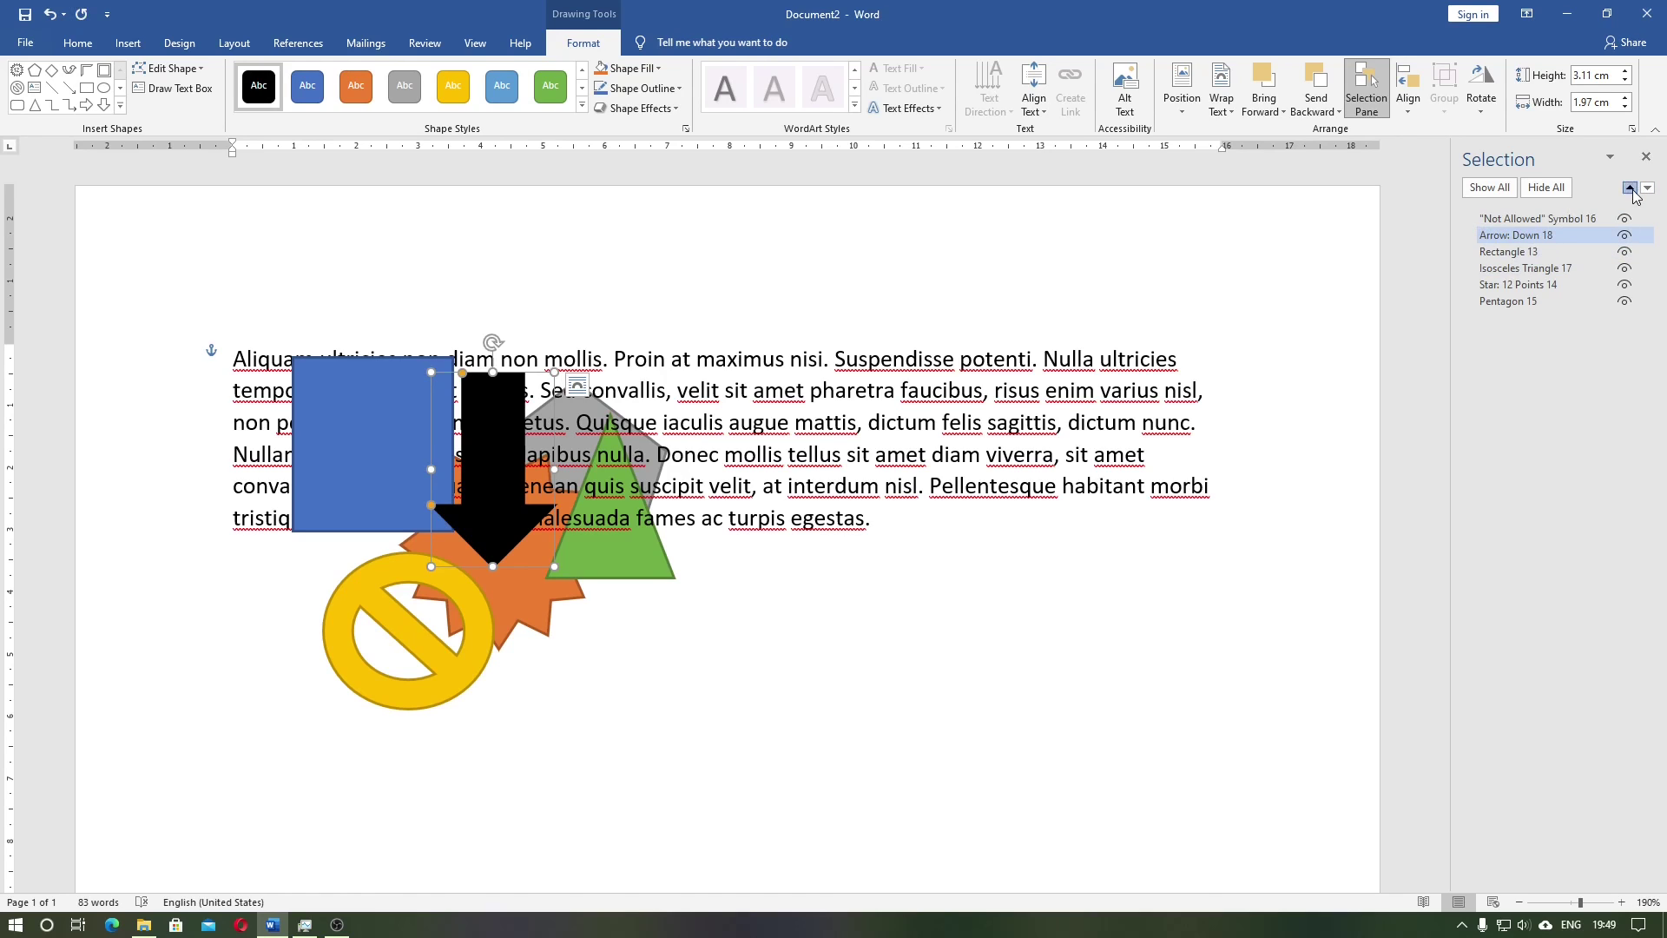
{"action": "left_click", "coordinate": [1631, 189]}
{"action": "left_click", "coordinate": [1647, 188]}
{"action": "left_click", "coordinate": [1647, 189]}
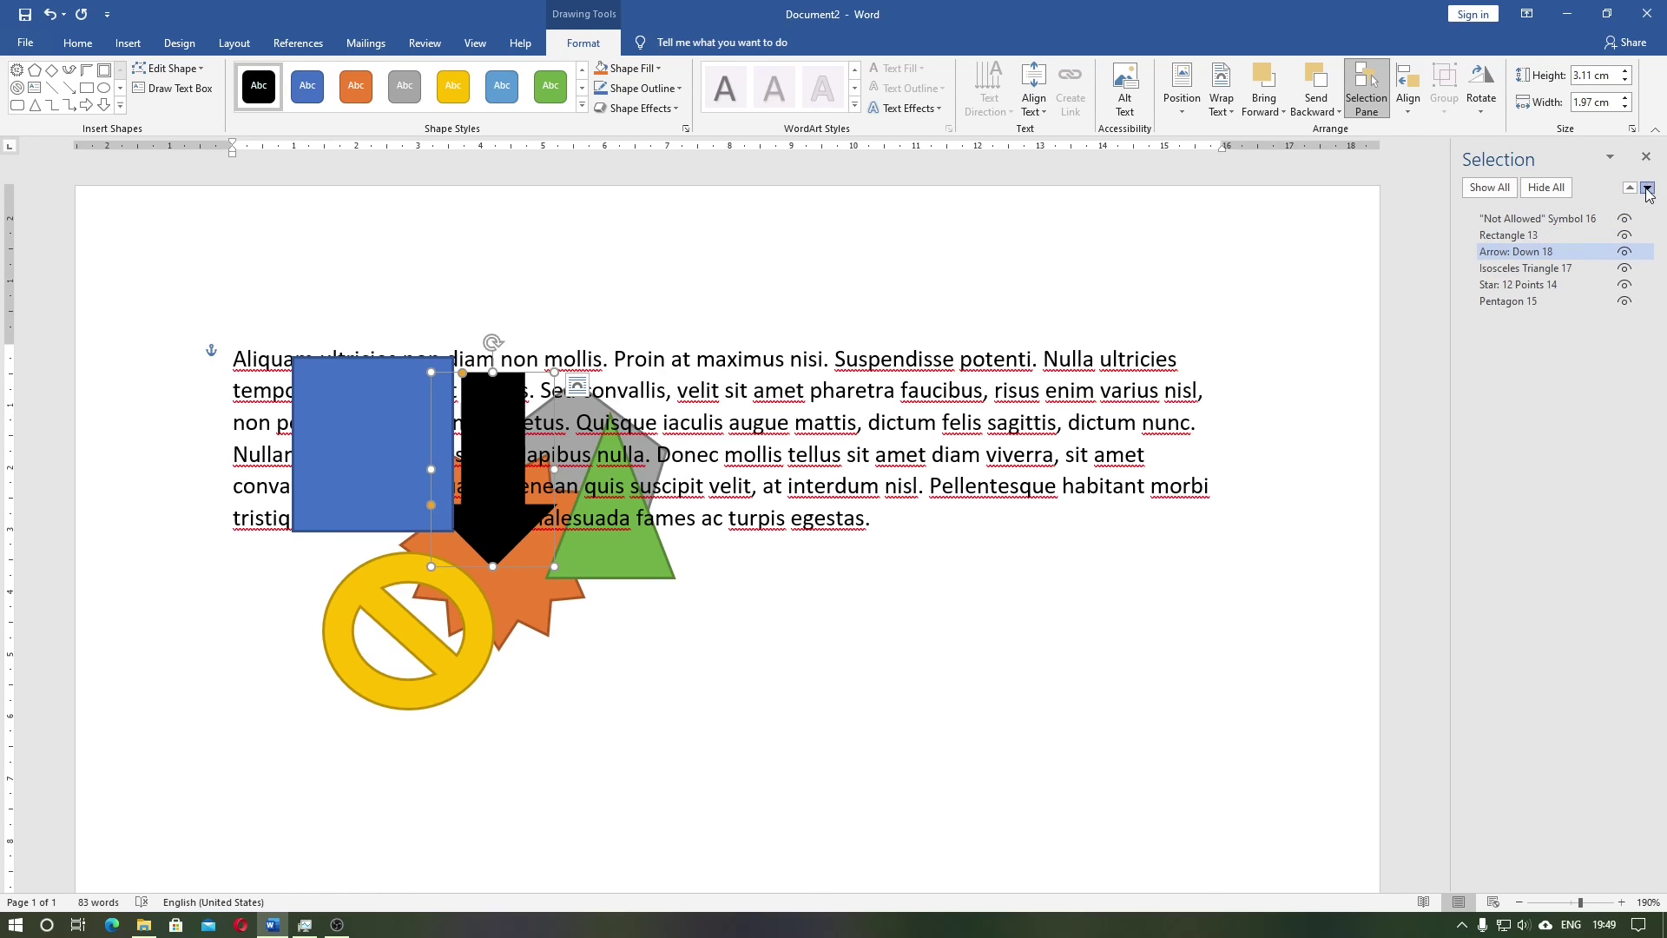